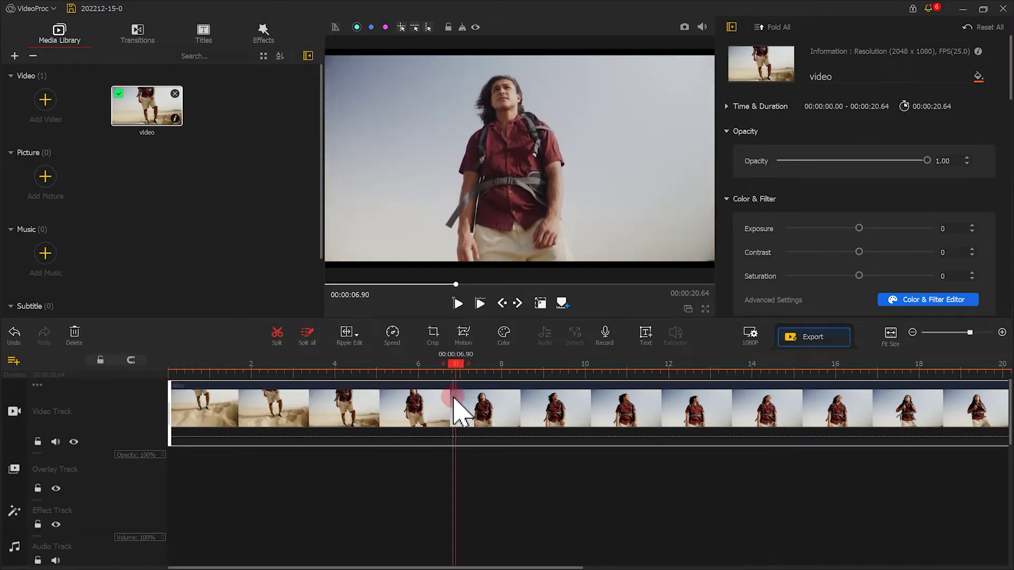
- Add a clip marker at 00:00:06.90 and save that frame as snapshot 202212-15-0.png
{"action": "right_click", "coordinate": [458, 413]}
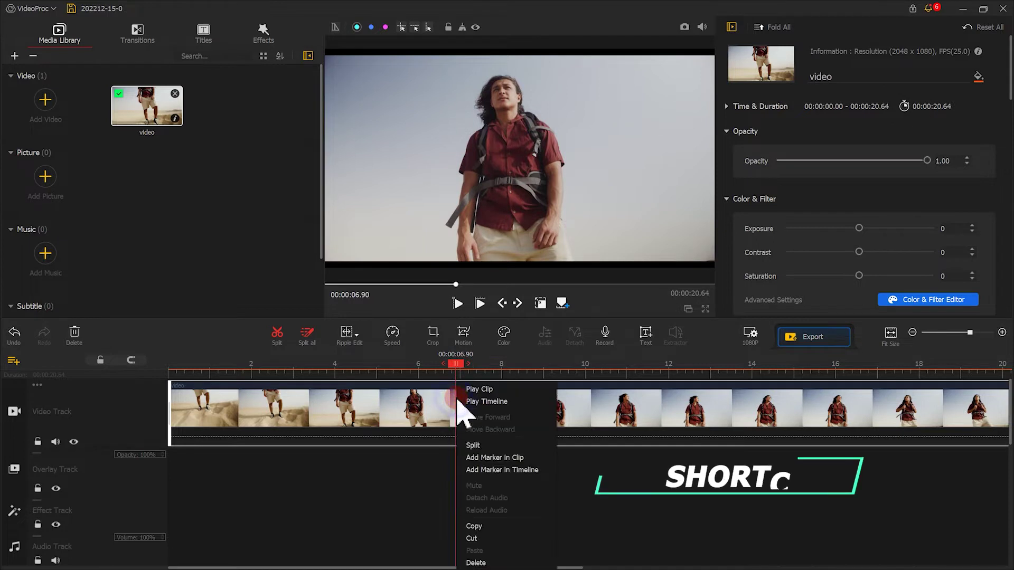
{"action": "left_click", "coordinate": [481, 458]}
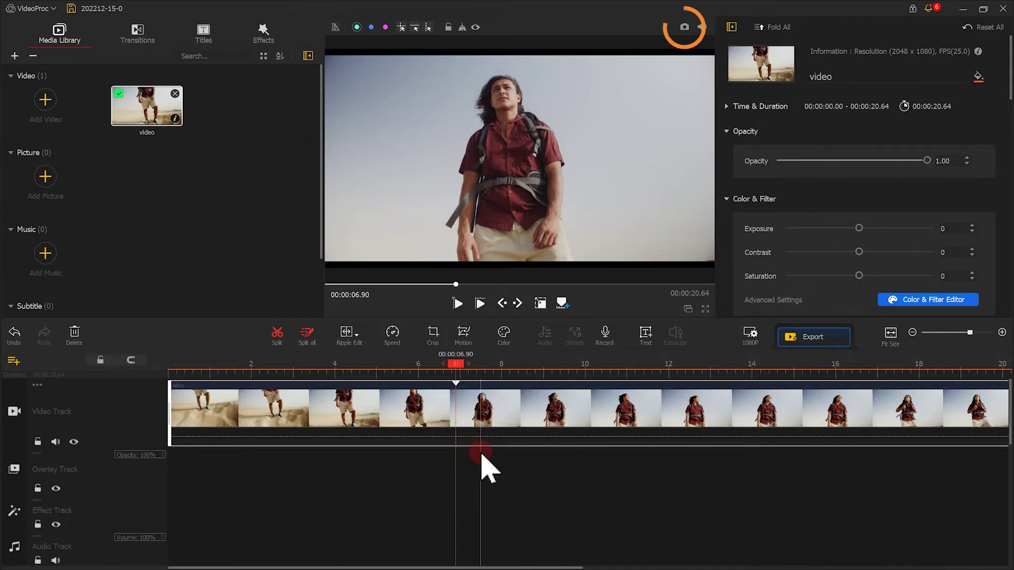
{"action": "left_click", "coordinate": [685, 27]}
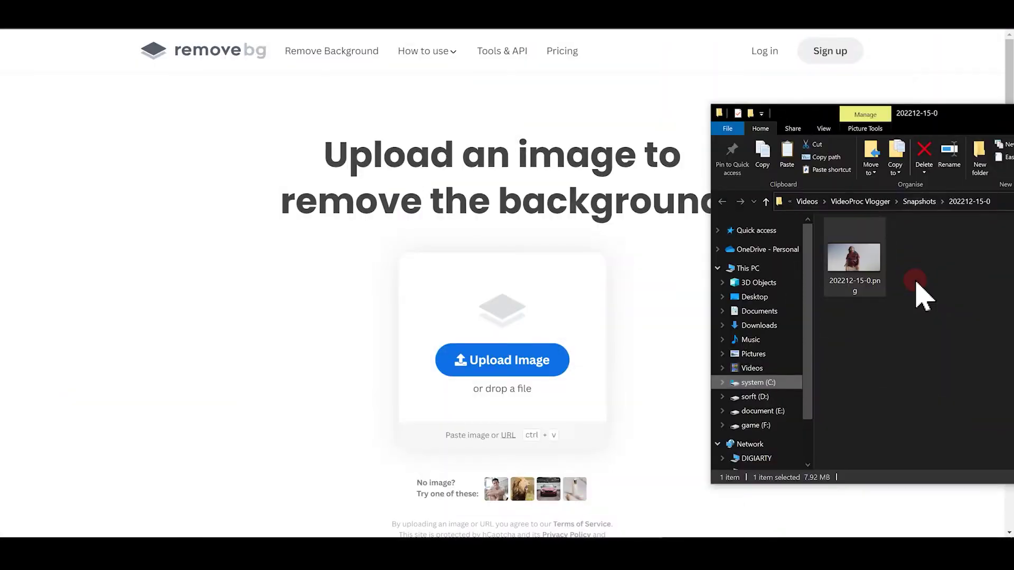
- Upload snapshot 202212-15-0.png to remove.bg to cut out the hiker, and open the result for editing
{"action": "left_click", "coordinate": [867, 257]}
{"action": "left_click_drag", "start_coordinate": [862, 257], "coordinate": [543, 369]}
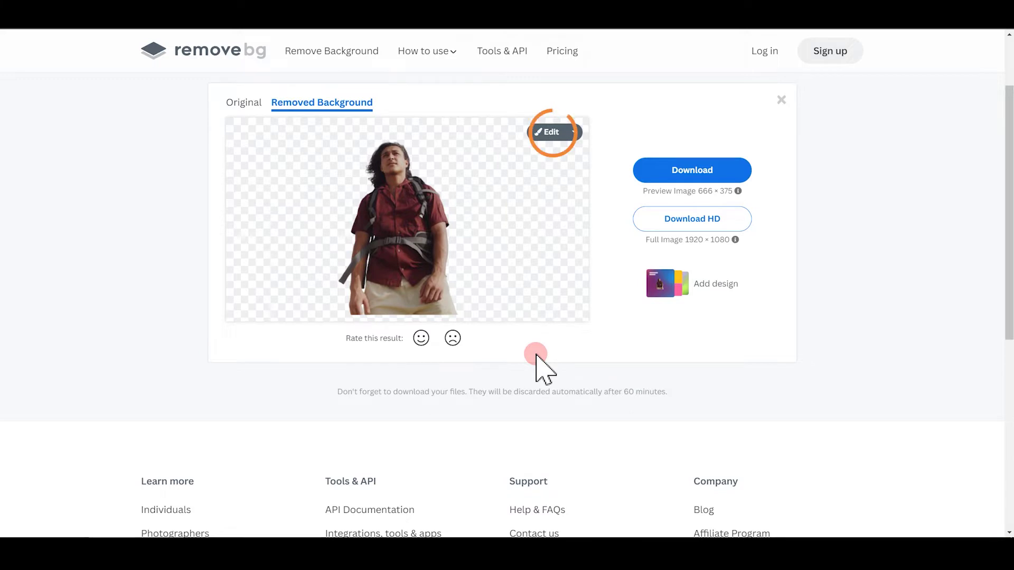
{"action": "left_click", "coordinate": [548, 132]}
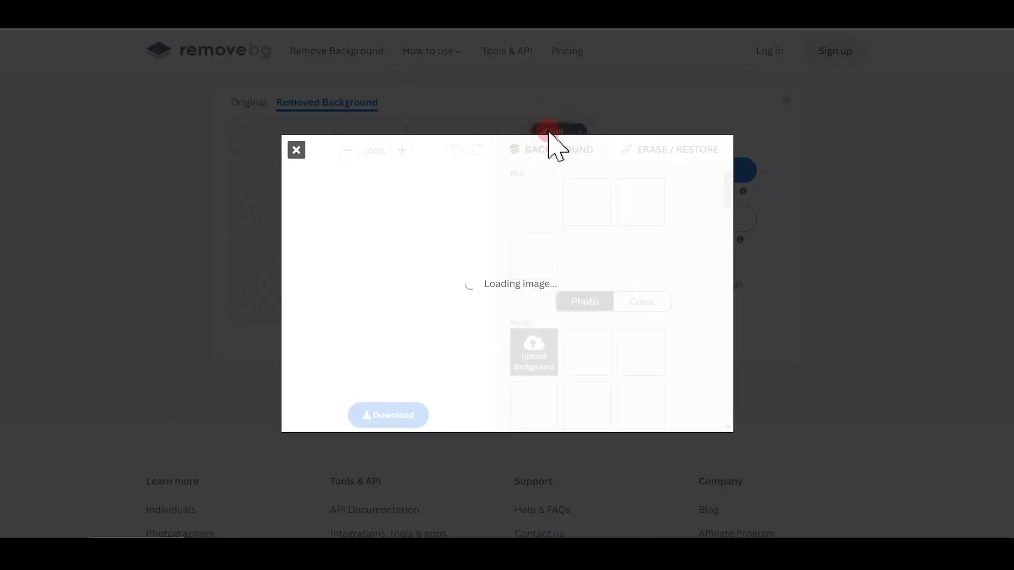
- Restore an area beside the hiker at 180% zoom, then download the transparent cut-out image
{"action": "left_click", "coordinate": [795, 149]}
{"action": "left_click", "coordinate": [400, 149]}
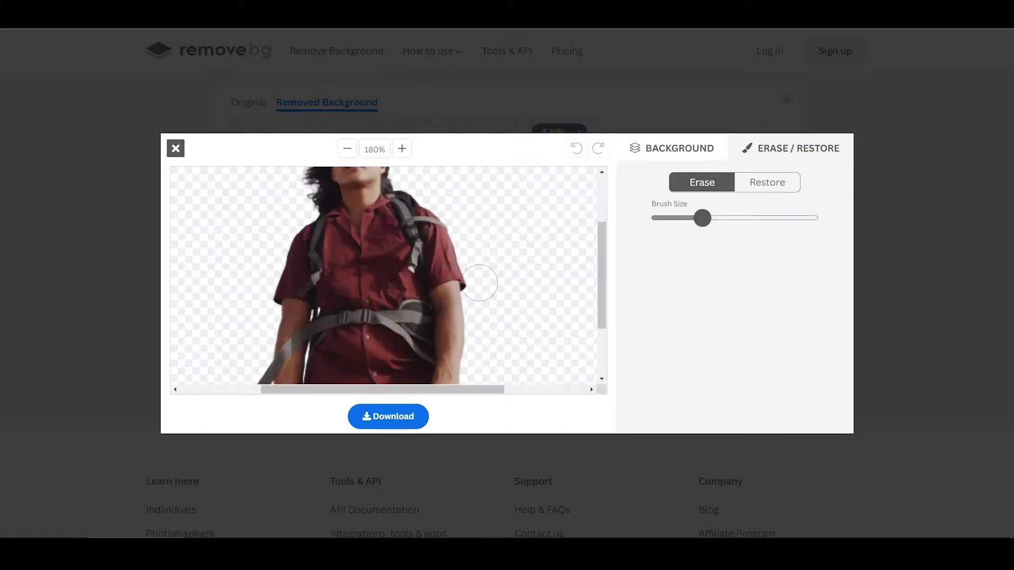
{"action": "left_click", "coordinate": [576, 148]}
{"action": "left_click", "coordinate": [747, 182]}
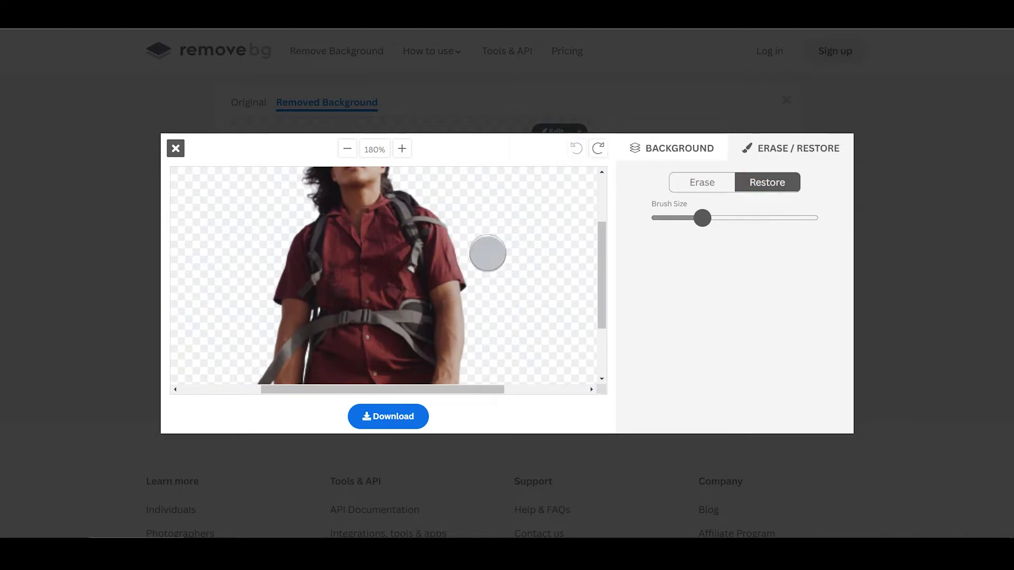
{"action": "mouse_move", "coordinate": [487, 253]}
{"action": "left_mouse_down"}
{"action": "mouse_move", "coordinate": [464, 222]}
{"action": "mouse_move", "coordinate": [478, 238]}
{"action": "left_mouse_up"}
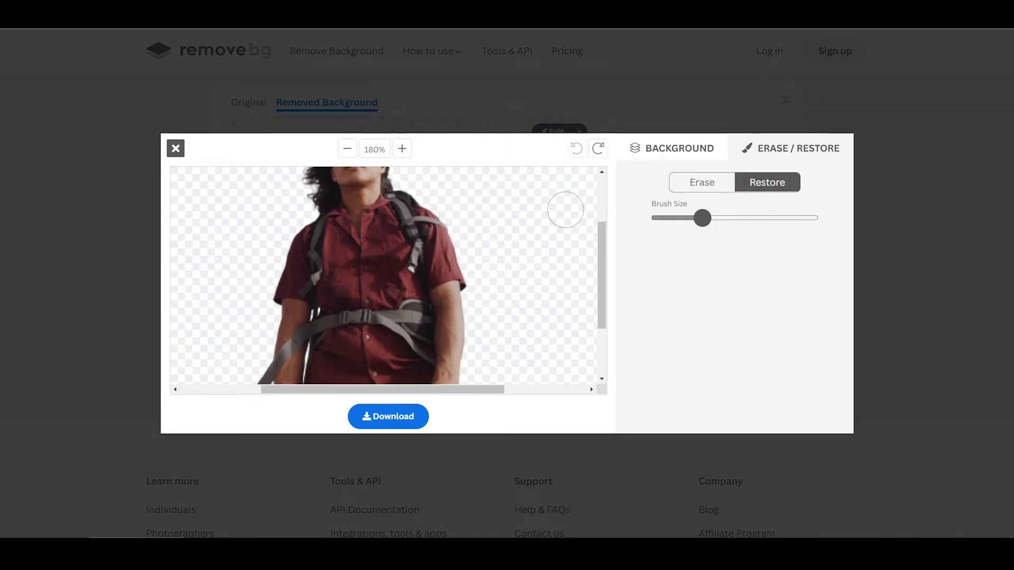
{"action": "left_click", "coordinate": [385, 417]}
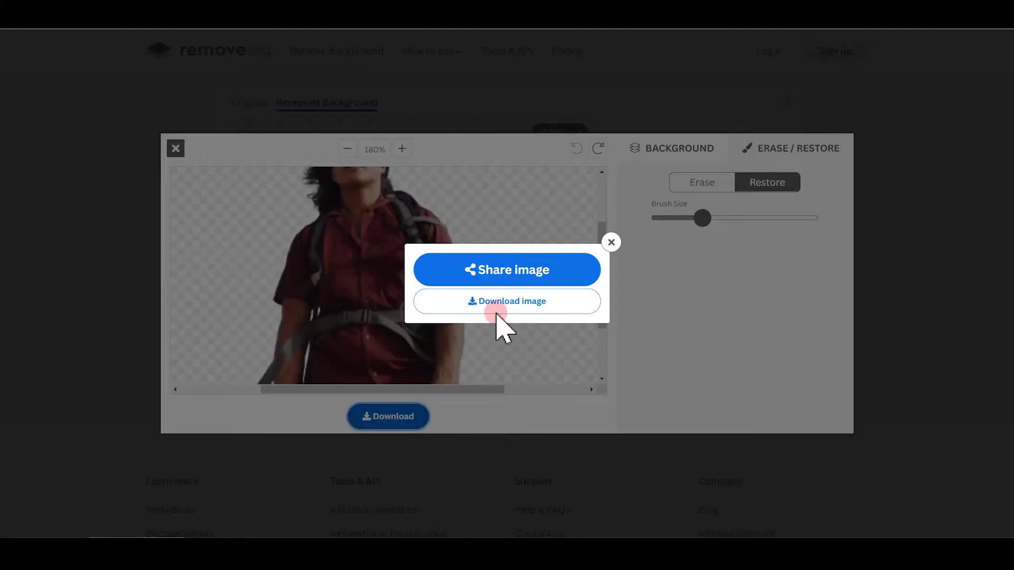
{"action": "left_click", "coordinate": [508, 300]}
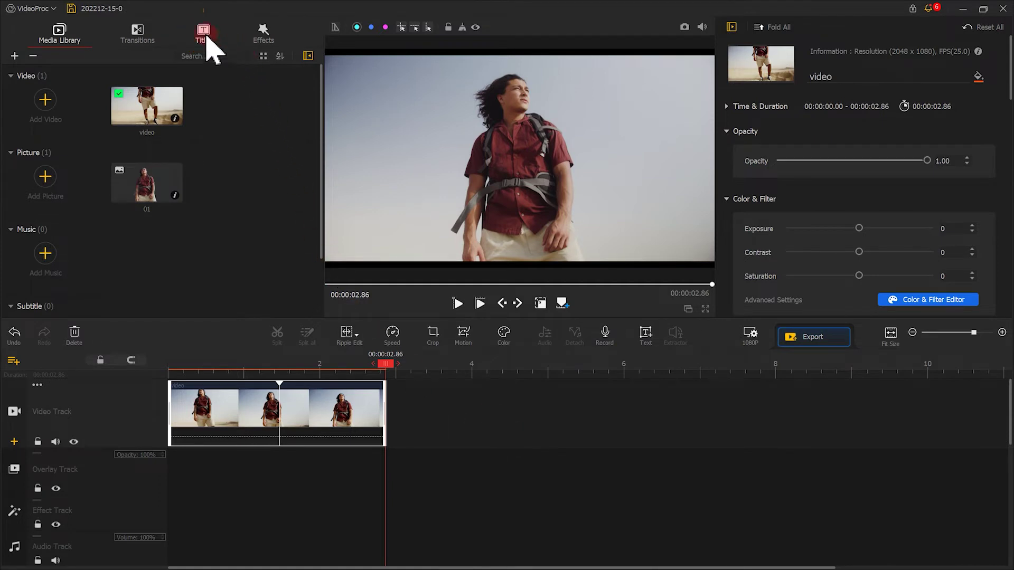
- Place Title 6 after the clip on the subtitle track and edit its text at 4.86 s
{"action": "left_click", "coordinate": [203, 32]}
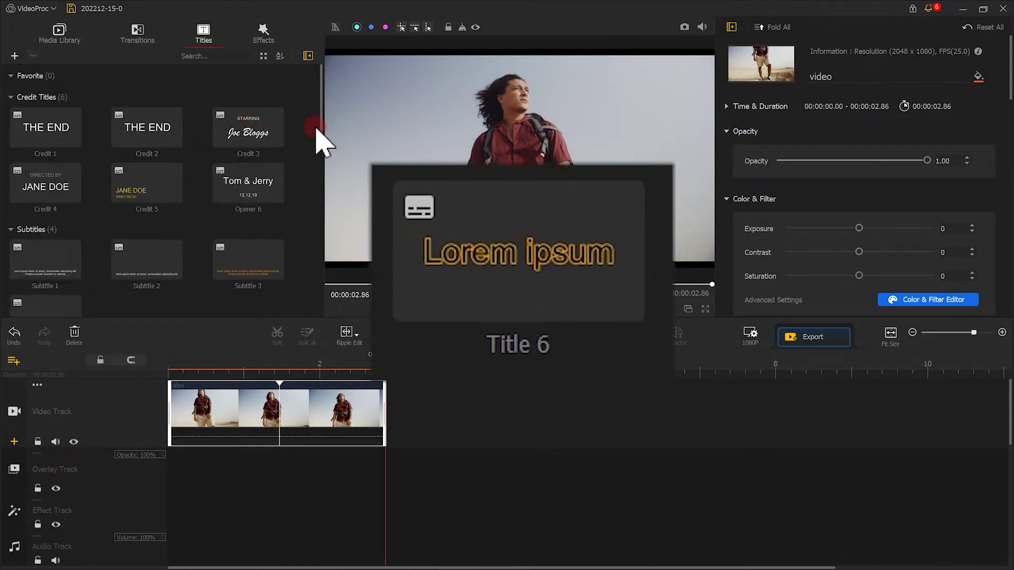
{"action": "left_click_drag", "start_coordinate": [325, 140], "coordinate": [393, 494]}
{"action": "left_click_drag", "start_coordinate": [396, 372], "coordinate": [537, 371]}
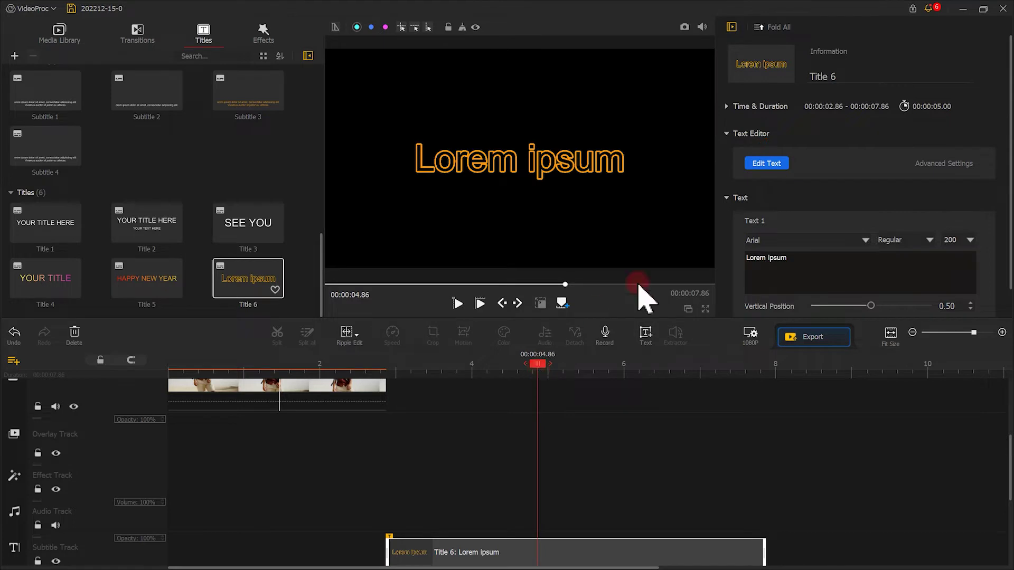
{"action": "left_click", "coordinate": [766, 164]}
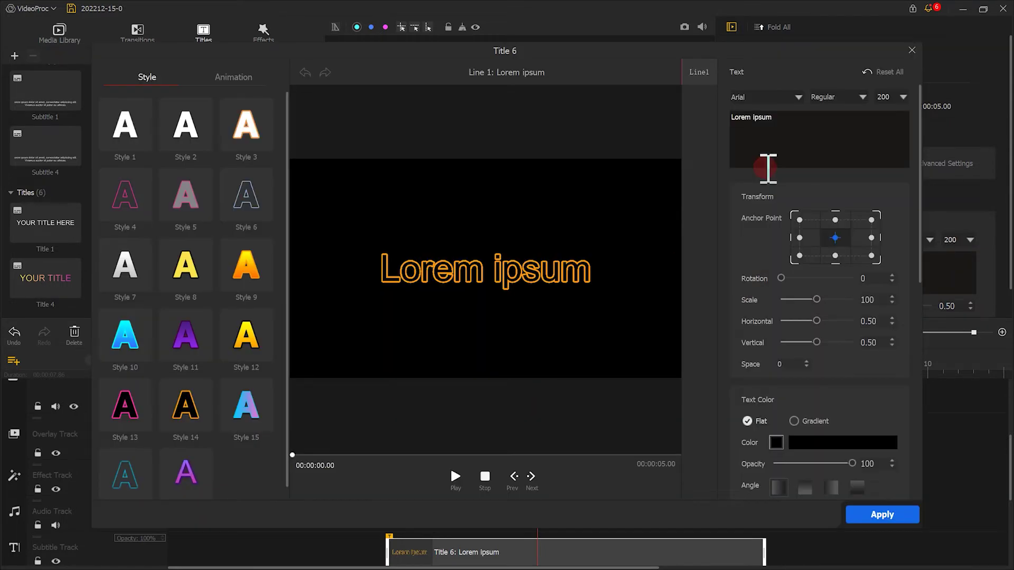
- Replace the Lorem ipsum title text with Discovery in the Tahoma font
{"action": "left_click", "coordinate": [768, 167]}
{"action": "key", "text": "ctrl+a"}
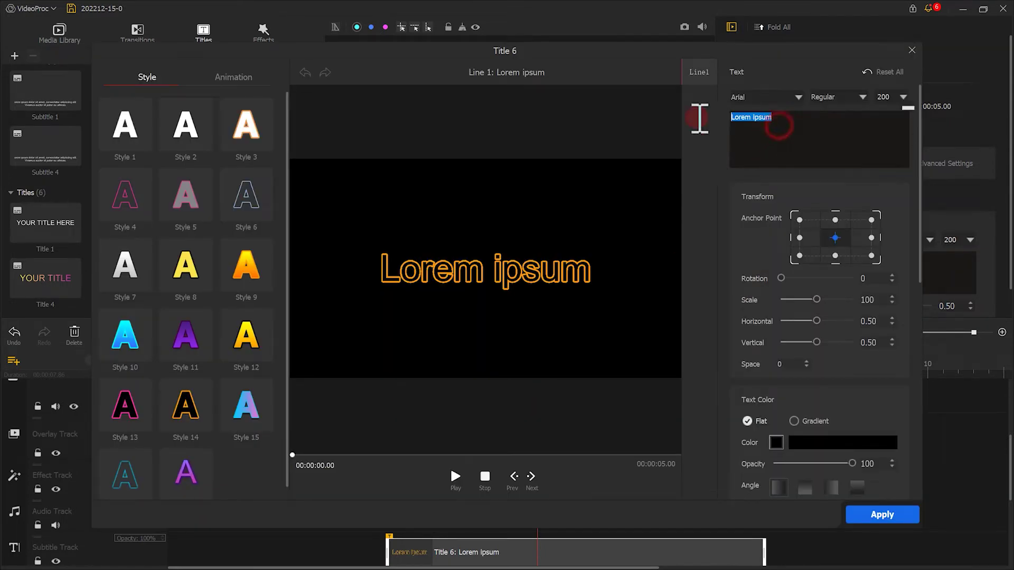
{"action": "type", "text": "Discovery"}
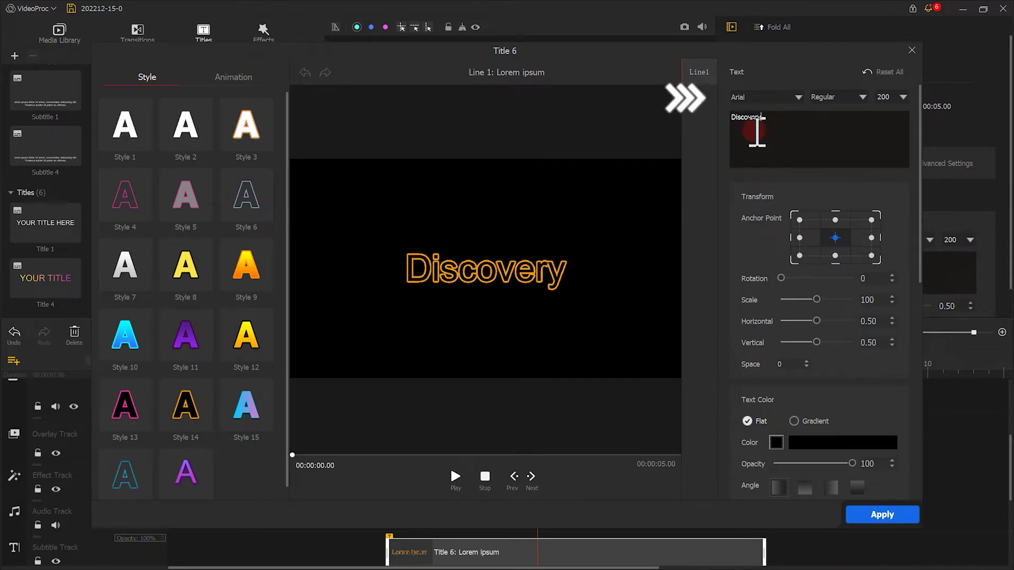
{"action": "left_click", "coordinate": [748, 97]}
{"action": "left_click_drag", "start_coordinate": [851, 111], "coordinate": [842, 349]}
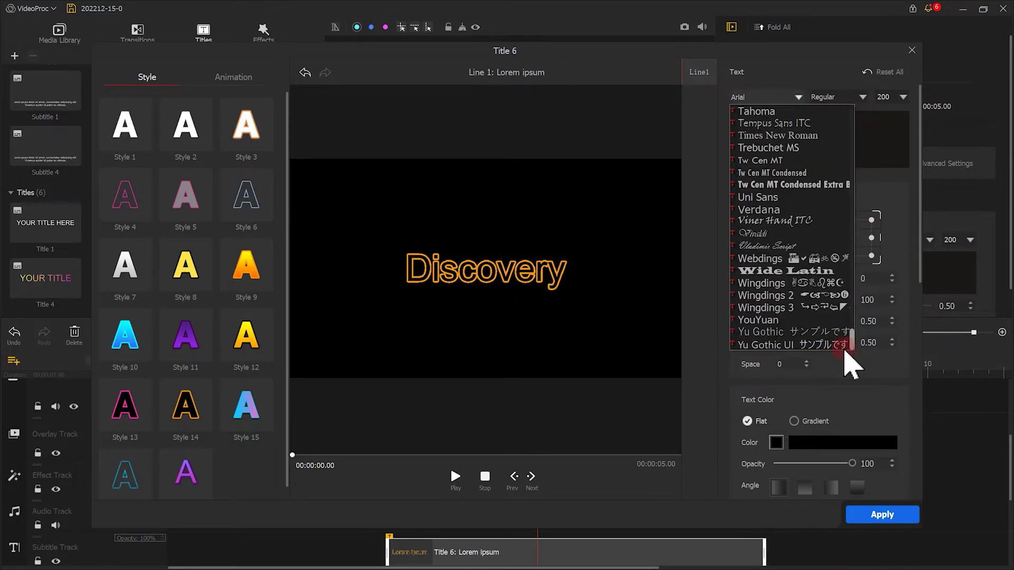
{"action": "left_click", "coordinate": [778, 112]}
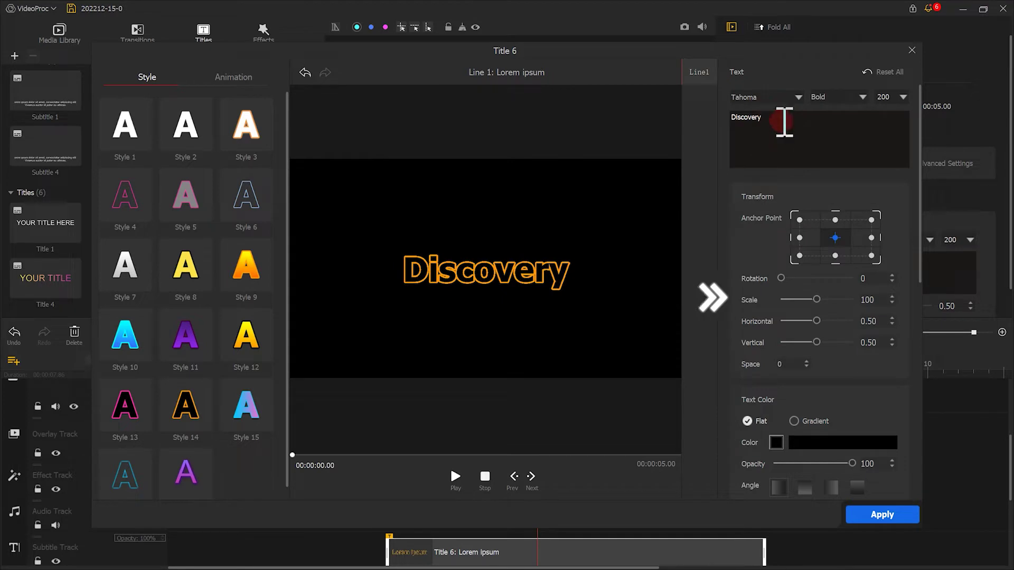
- Scale the Discovery text to 143, rotate it 12 degrees, and make its border white
{"action": "left_click_drag", "start_coordinate": [816, 299], "coordinate": [828, 301]}
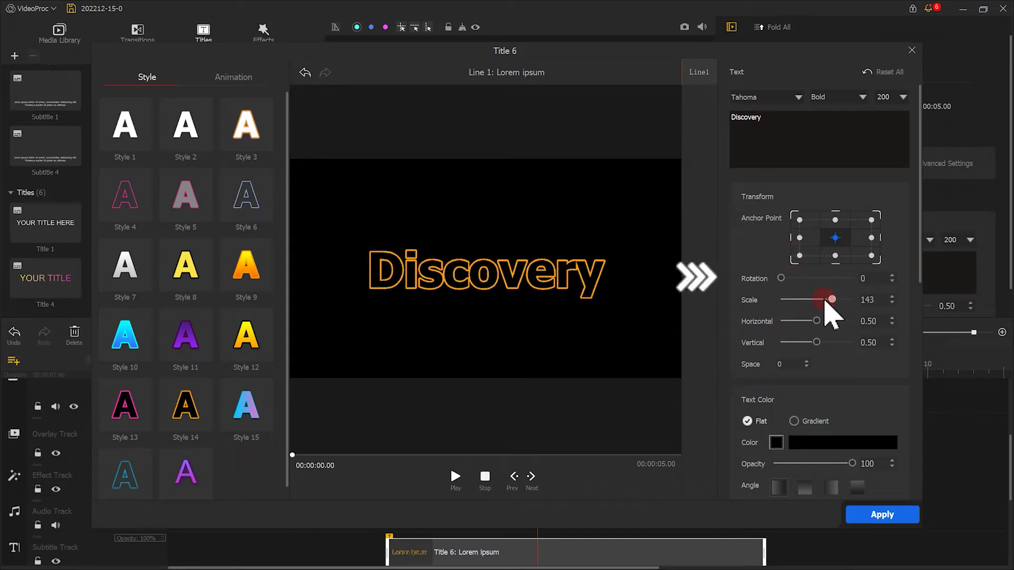
{"action": "left_click", "coordinate": [788, 279]}
{"action": "left_click_drag", "start_coordinate": [781, 279], "coordinate": [784, 281]}
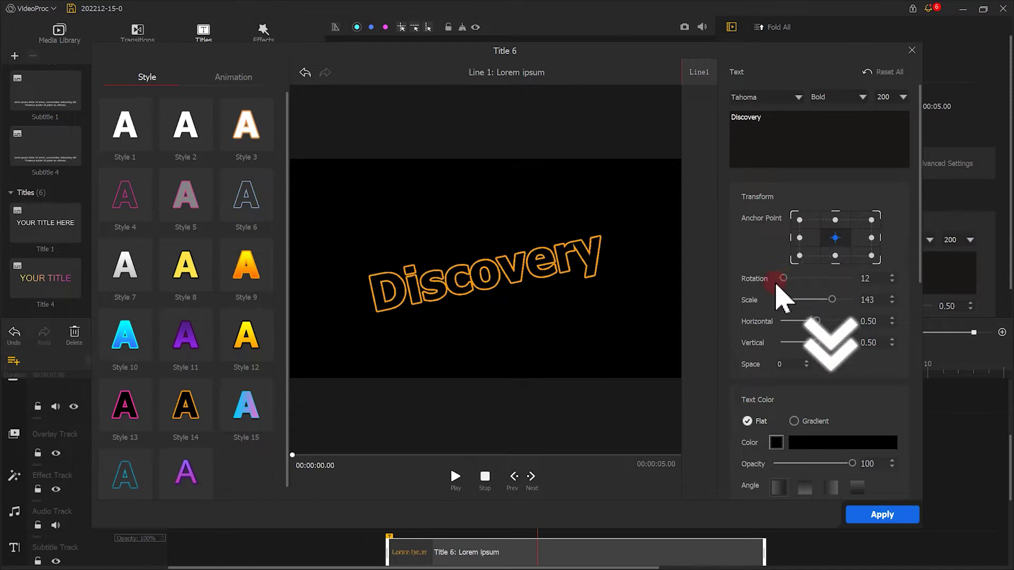
{"action": "scroll", "coordinate": [776, 296], "scroll_direction": "down", "scroll_amount": 3}
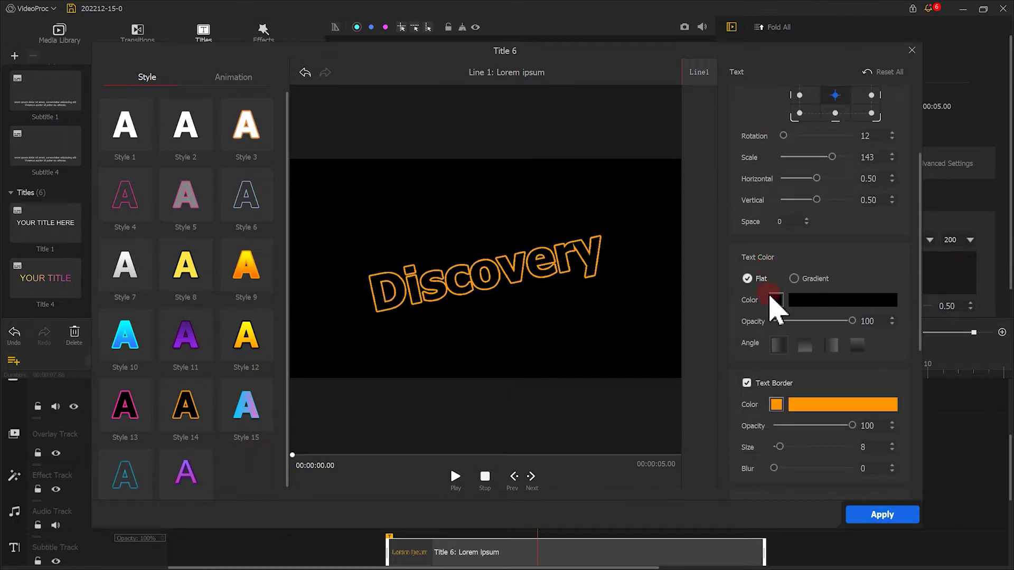
{"action": "left_click", "coordinate": [776, 405]}
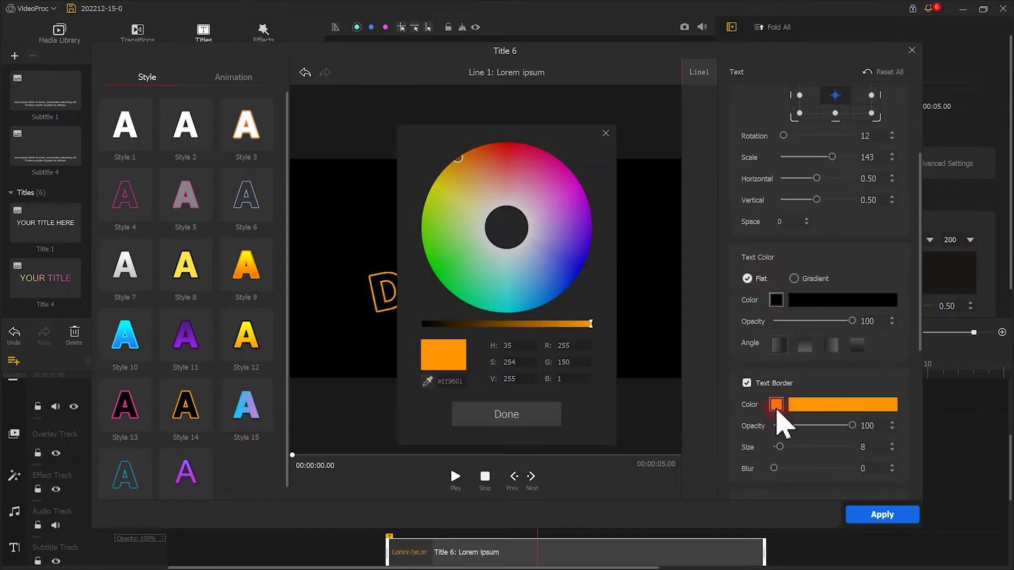
{"action": "left_click", "coordinate": [519, 247]}
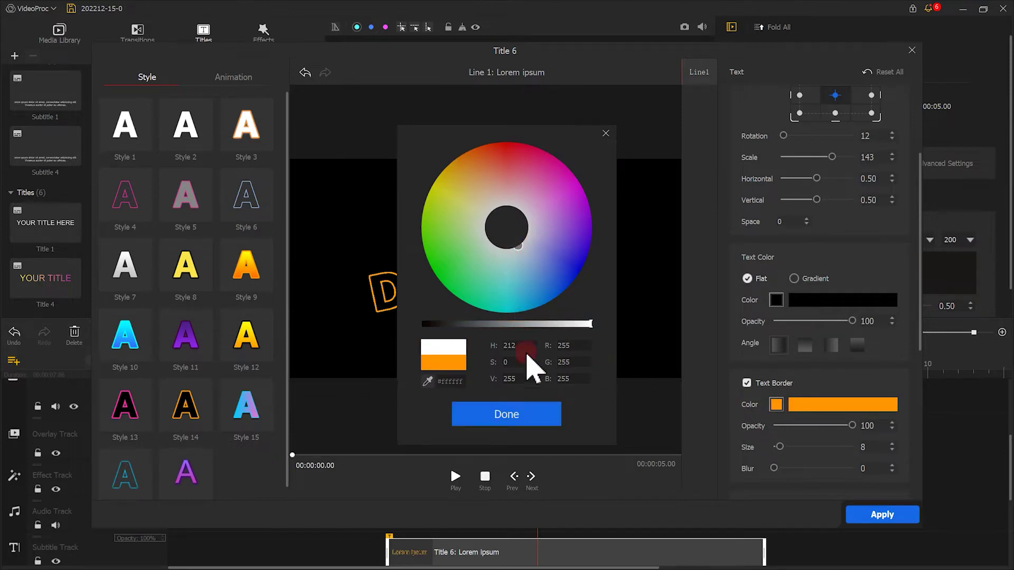
{"action": "left_click", "coordinate": [533, 415]}
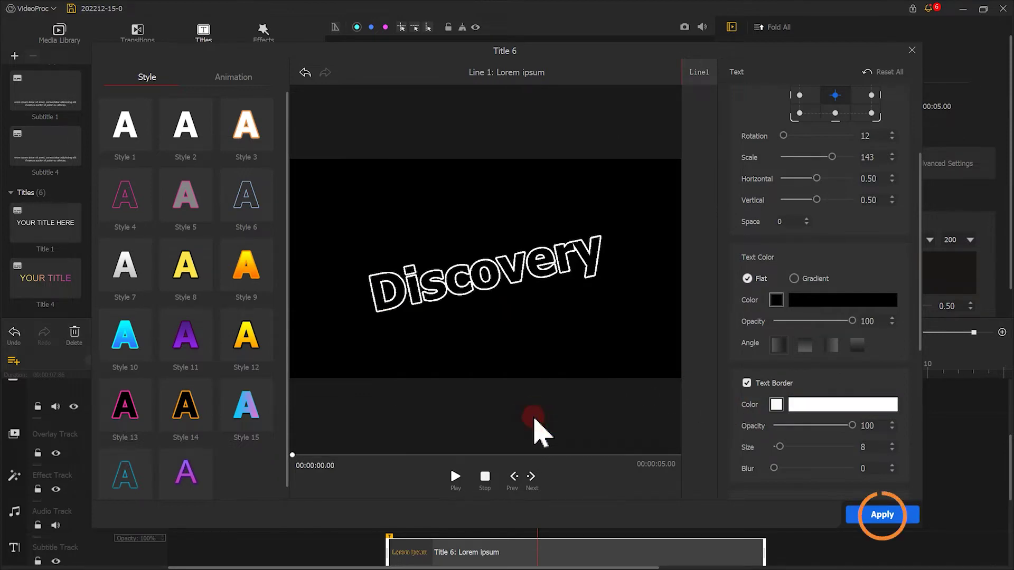
- Apply the Discovery title settings, snapshot the preview, and return to the title's text editor
{"action": "left_click", "coordinate": [891, 514]}
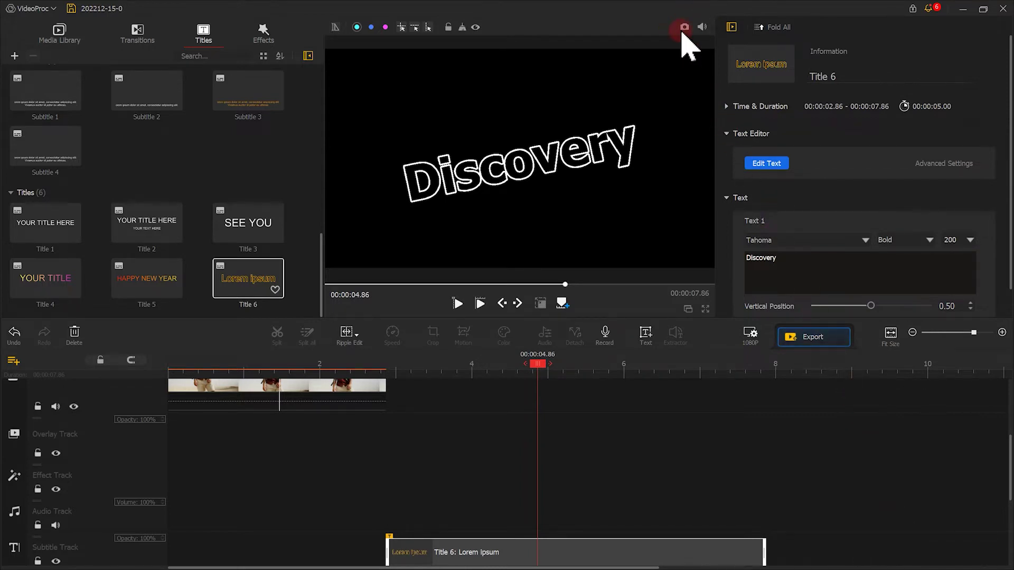
{"action": "left_click", "coordinate": [683, 28]}
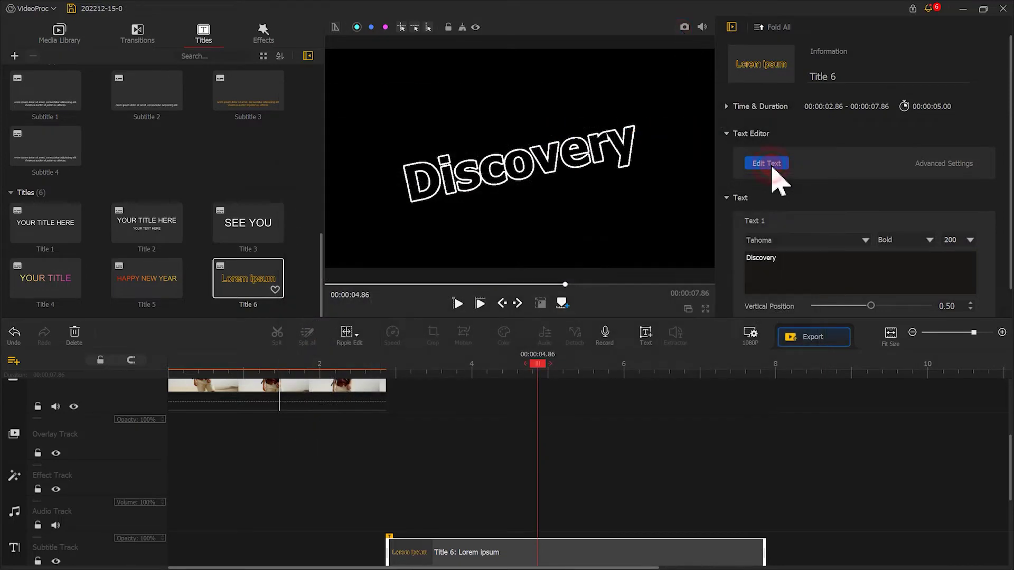
{"action": "left_click", "coordinate": [770, 165]}
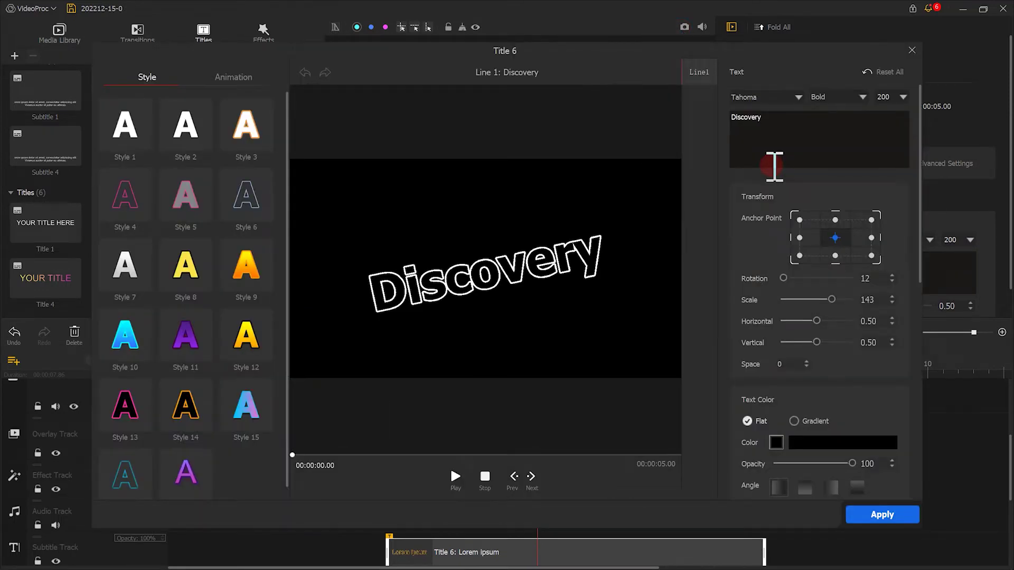
- Set the Discovery text colour to pure white #ffffff, apply it, and snapshot it as text02
{"action": "left_click", "coordinate": [775, 444]}
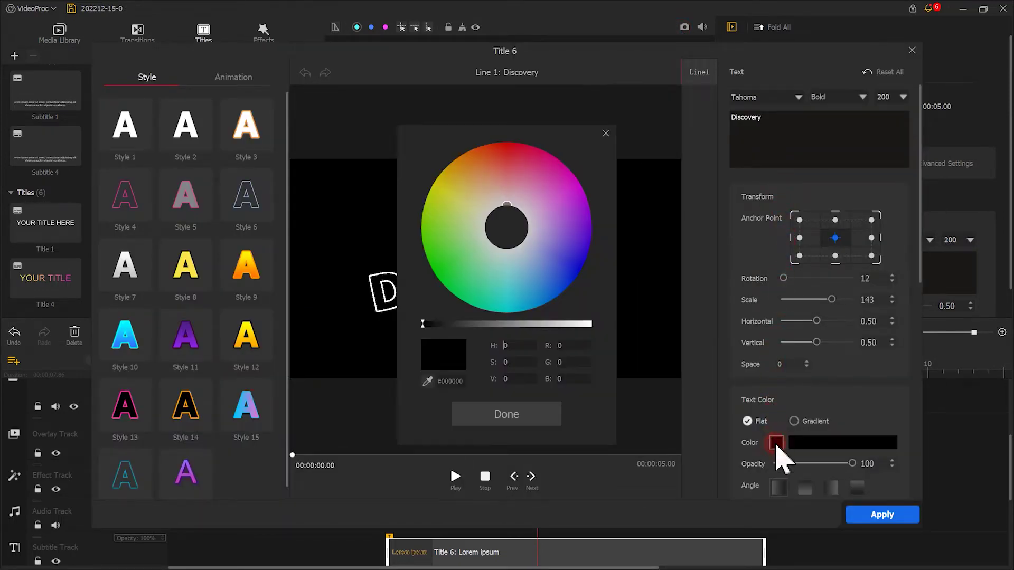
{"action": "left_click", "coordinate": [522, 242]}
{"action": "left_click", "coordinate": [554, 322]}
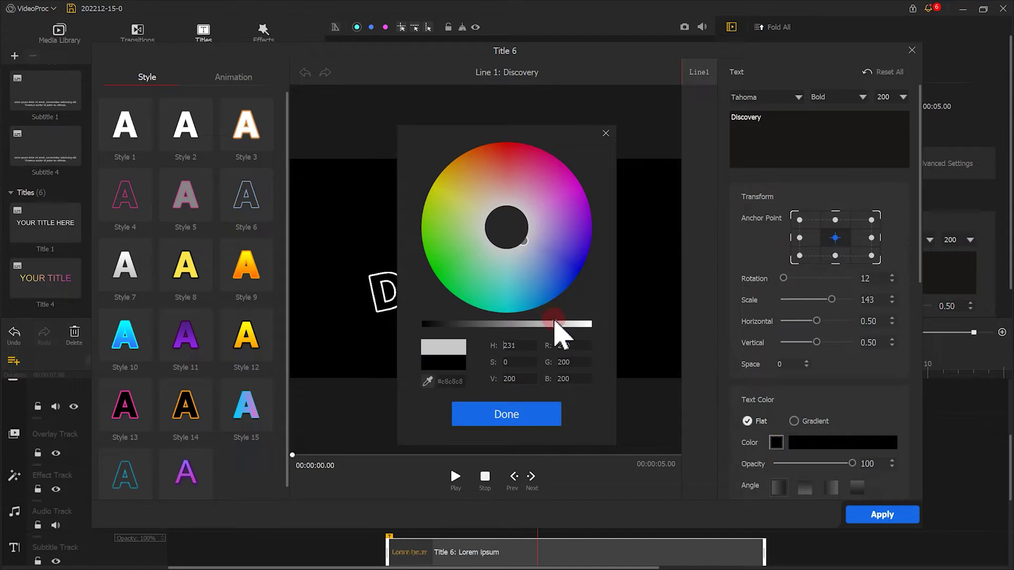
{"action": "left_click", "coordinate": [583, 323]}
{"action": "left_click", "coordinate": [602, 324]}
{"action": "left_click", "coordinate": [557, 410]}
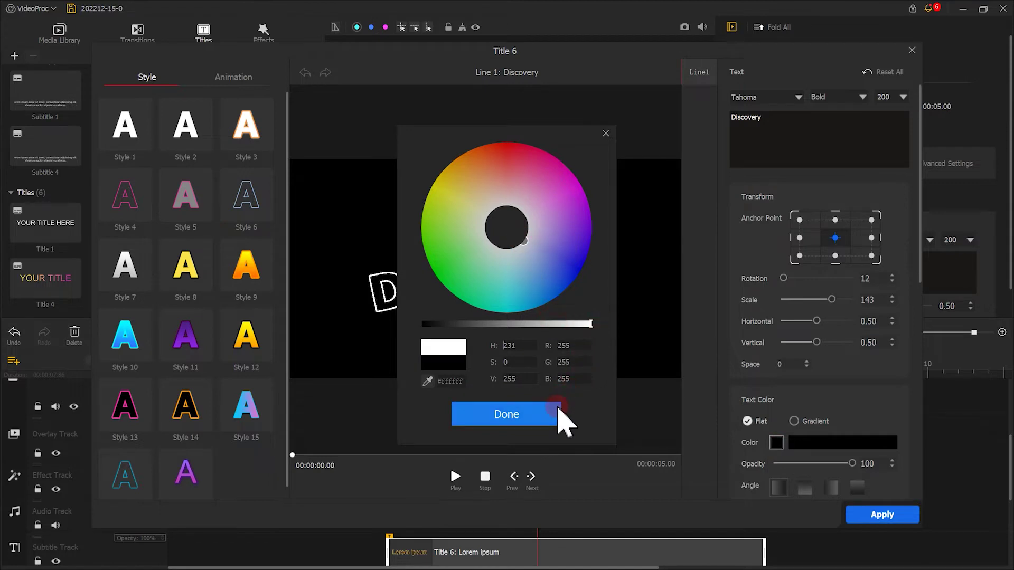
{"action": "left_click", "coordinate": [871, 514]}
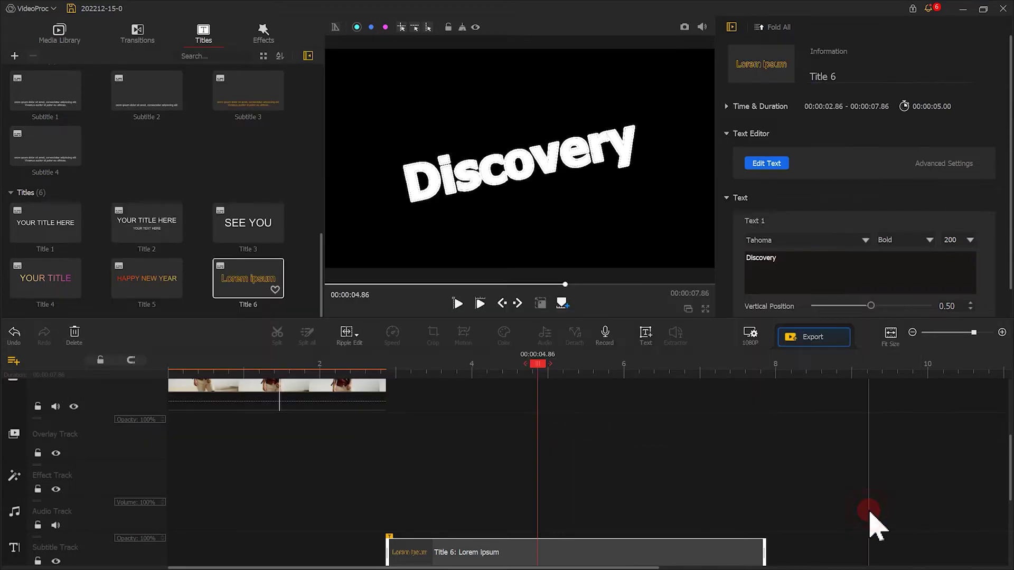
{"action": "left_click", "coordinate": [685, 31]}
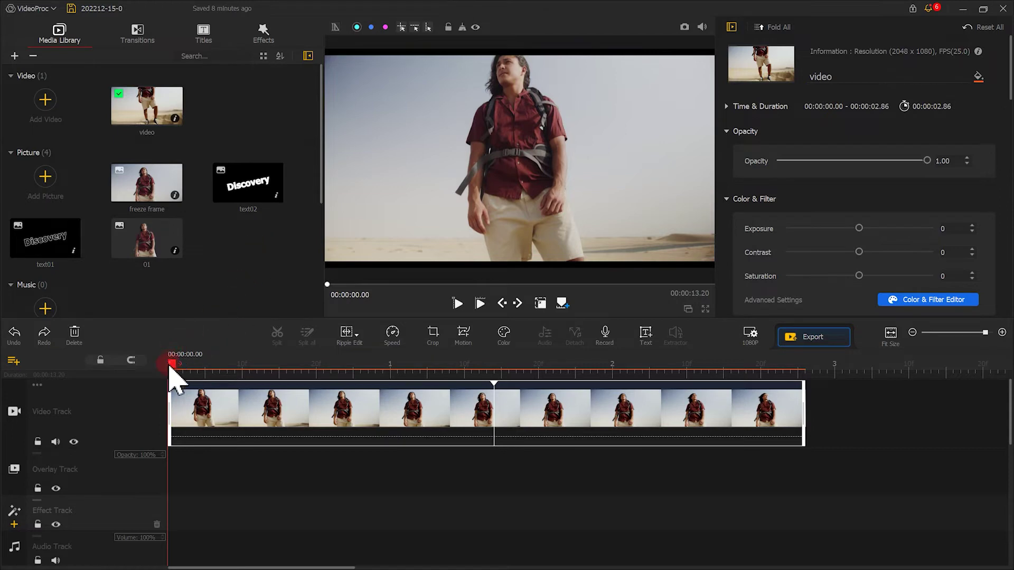
- Split the video at 00:00:01.46 and insert the freeze frame picture there, trimmed to 2.70 s
{"action": "left_click_drag", "start_coordinate": [174, 366], "coordinate": [498, 370]}
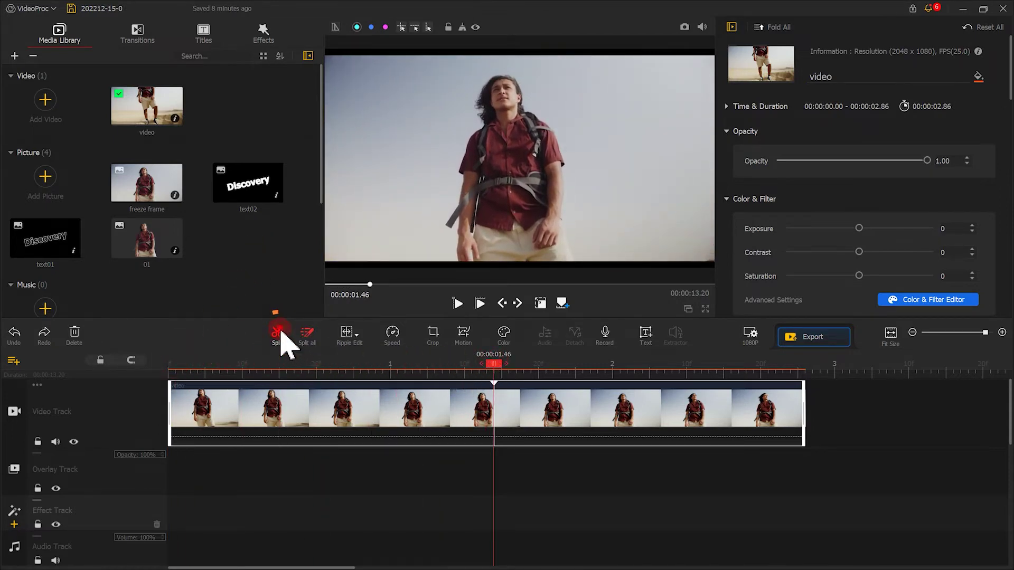
{"action": "left_click", "coordinate": [280, 331]}
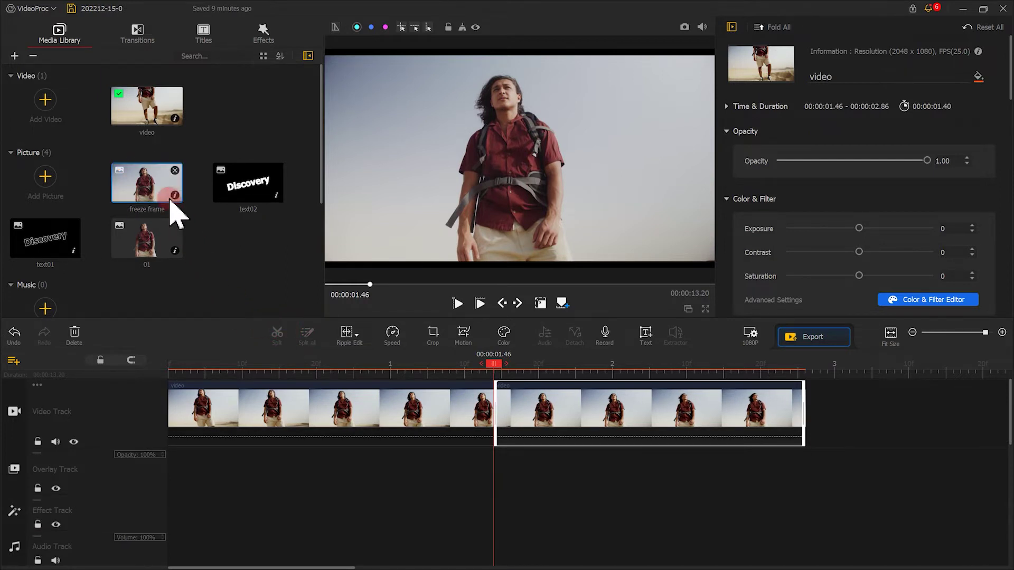
{"action": "left_click_drag", "start_coordinate": [163, 195], "coordinate": [543, 409]}
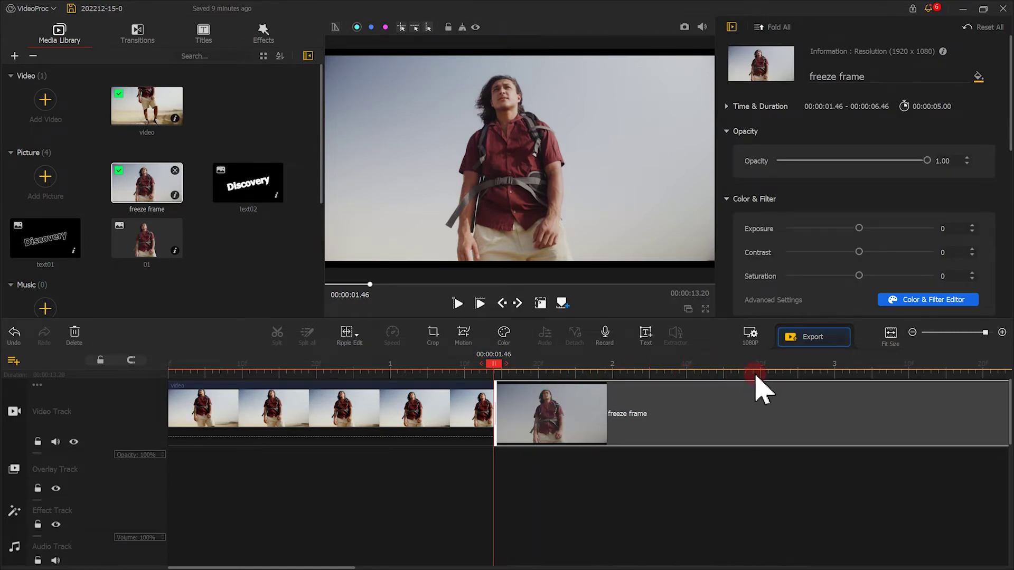
{"action": "scroll", "coordinate": [753, 376], "scroll_direction": "down", "scroll_amount": 5}
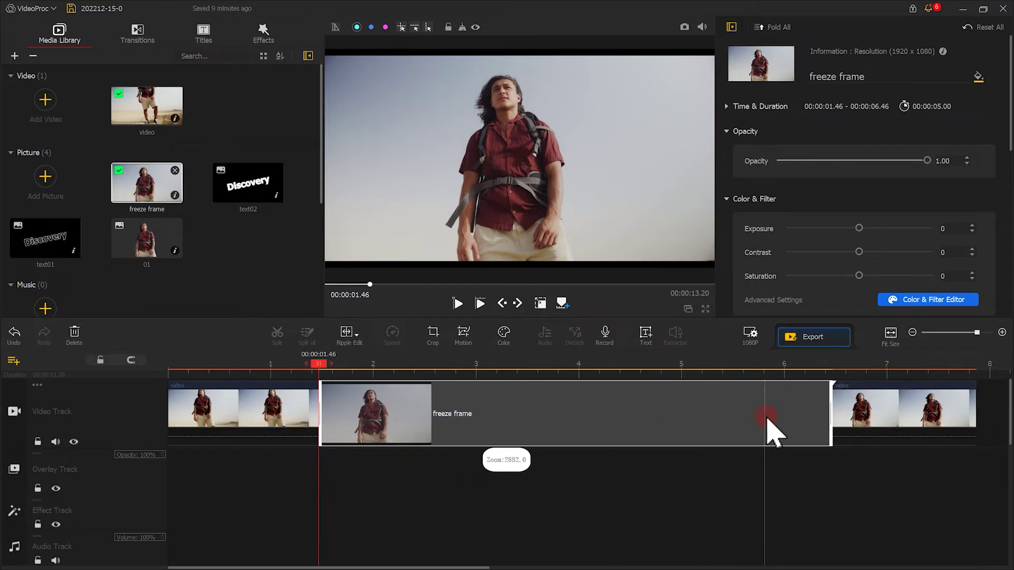
{"action": "left_click_drag", "start_coordinate": [830, 409], "coordinate": [594, 408]}
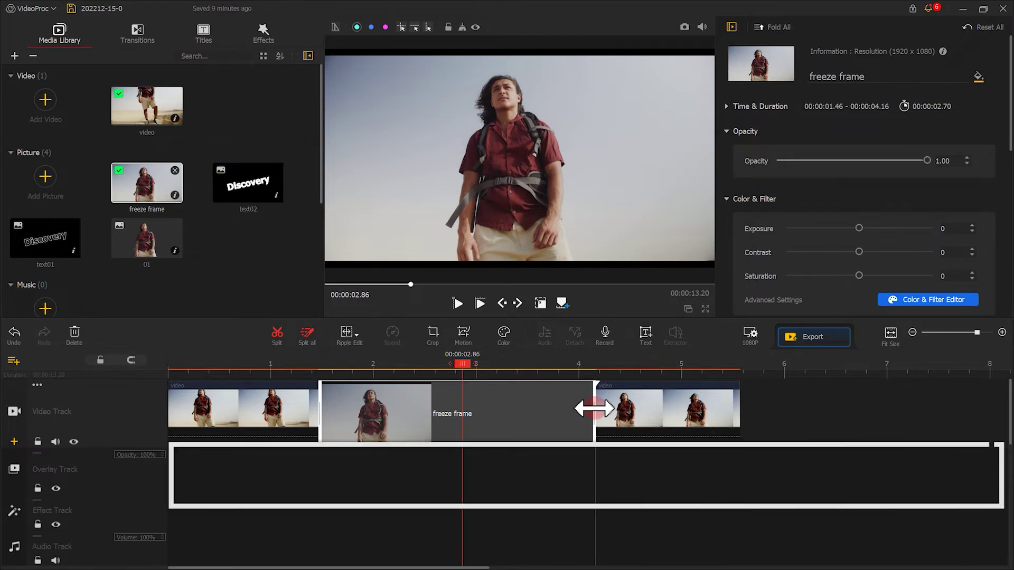
{"action": "left_click", "coordinate": [248, 189]}
- Overlay text02 on the freeze frame, fit to screen height, blend Linear Dodge, trimmed to match
{"action": "left_click_drag", "start_coordinate": [248, 191], "coordinate": [329, 503]}
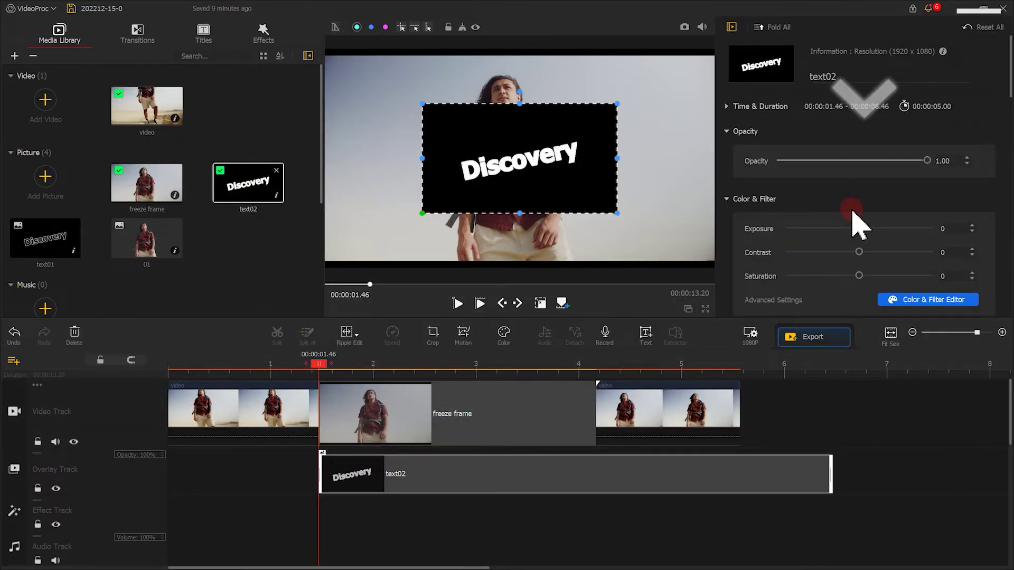
{"action": "scroll", "coordinate": [855, 225], "scroll_direction": "down", "scroll_amount": 5}
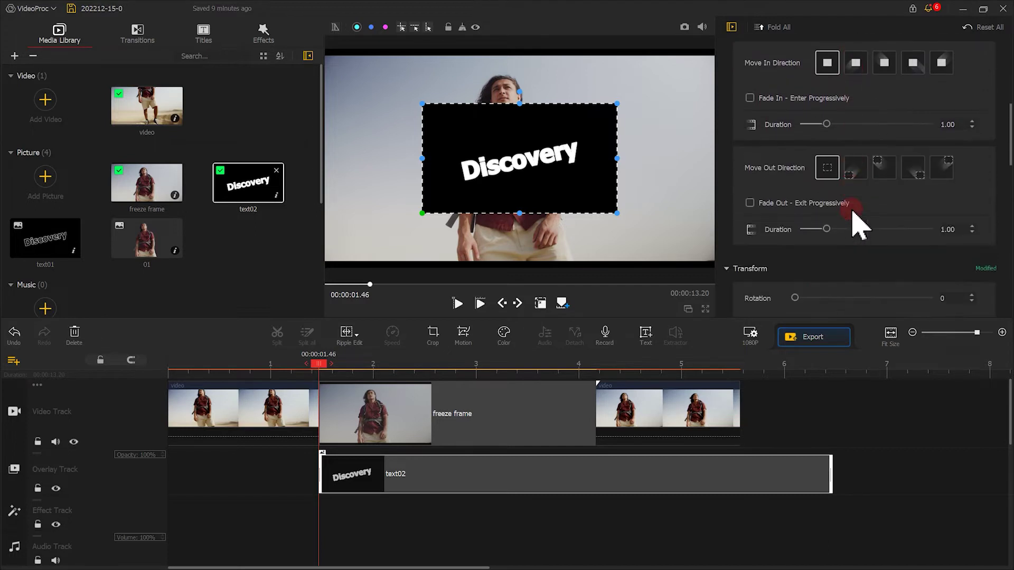
{"action": "scroll", "coordinate": [855, 225], "scroll_direction": "down", "scroll_amount": 5}
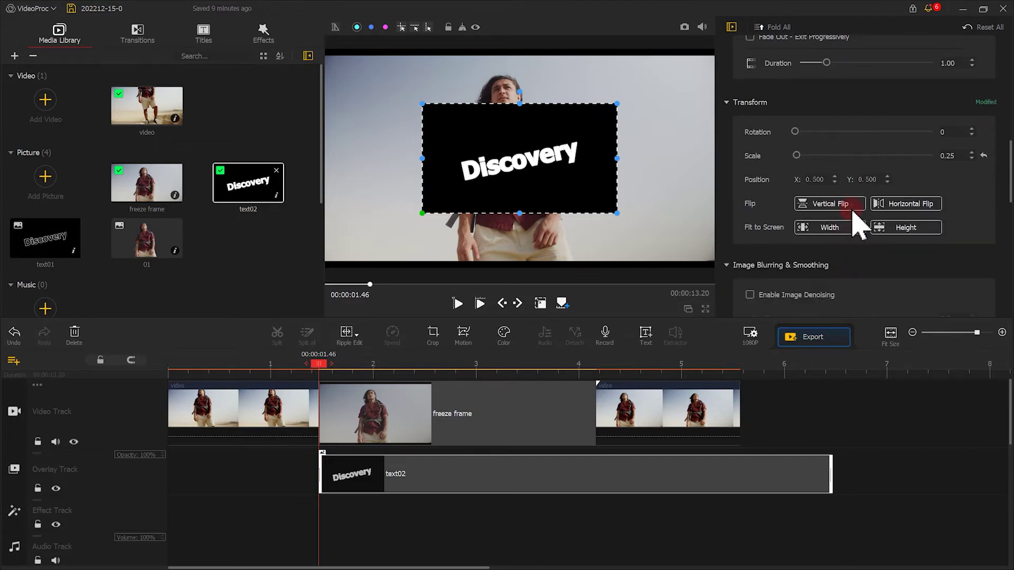
{"action": "left_click", "coordinate": [894, 206]}
{"action": "scroll", "coordinate": [894, 209], "scroll_direction": "down", "scroll_amount": 3}
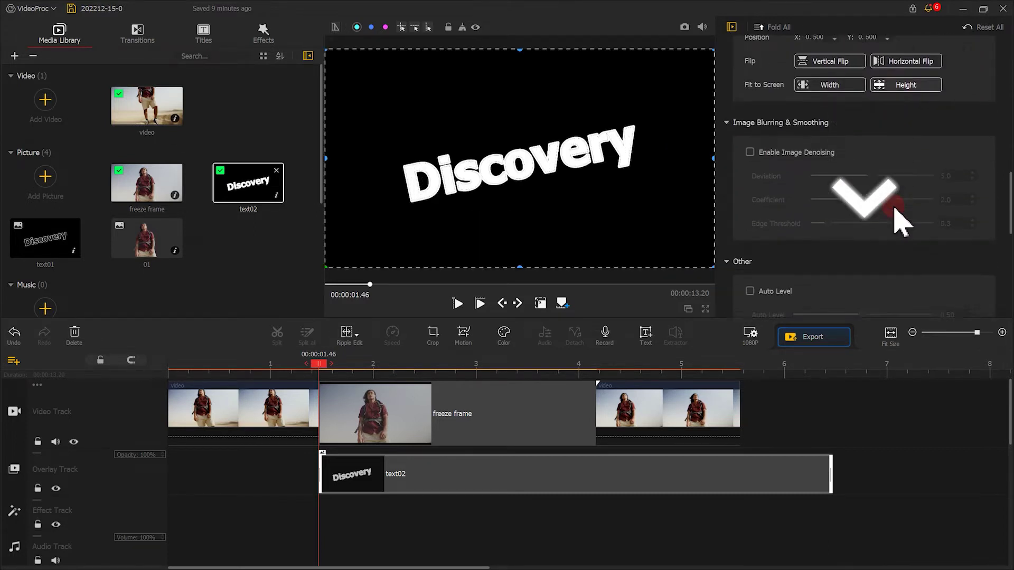
{"action": "scroll", "coordinate": [898, 222], "scroll_direction": "down", "scroll_amount": 10}
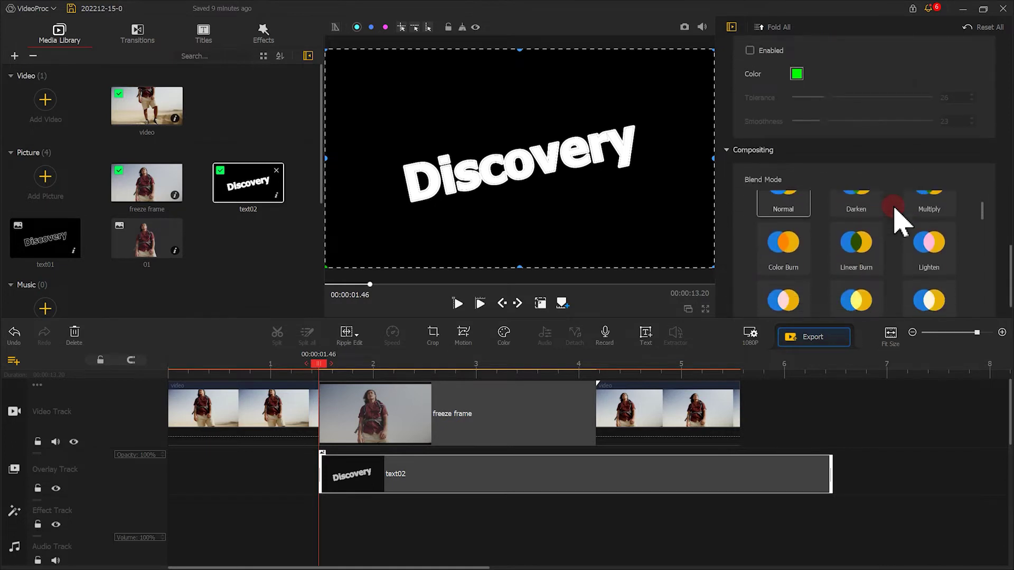
{"action": "scroll", "coordinate": [899, 217], "scroll_direction": "down", "scroll_amount": 1}
{"action": "left_click", "coordinate": [929, 277]}
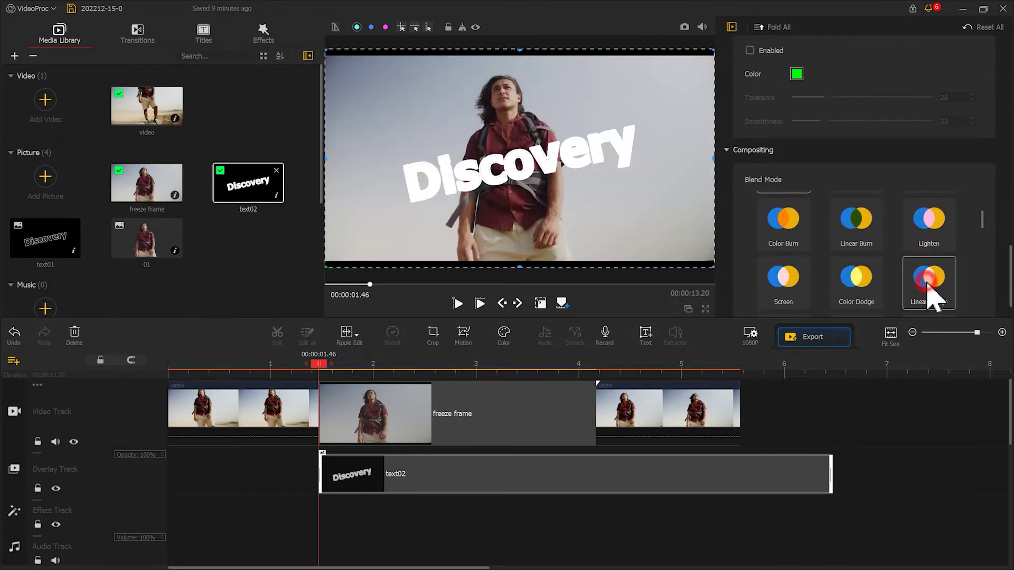
{"action": "left_click_drag", "start_coordinate": [830, 480], "coordinate": [596, 478]}
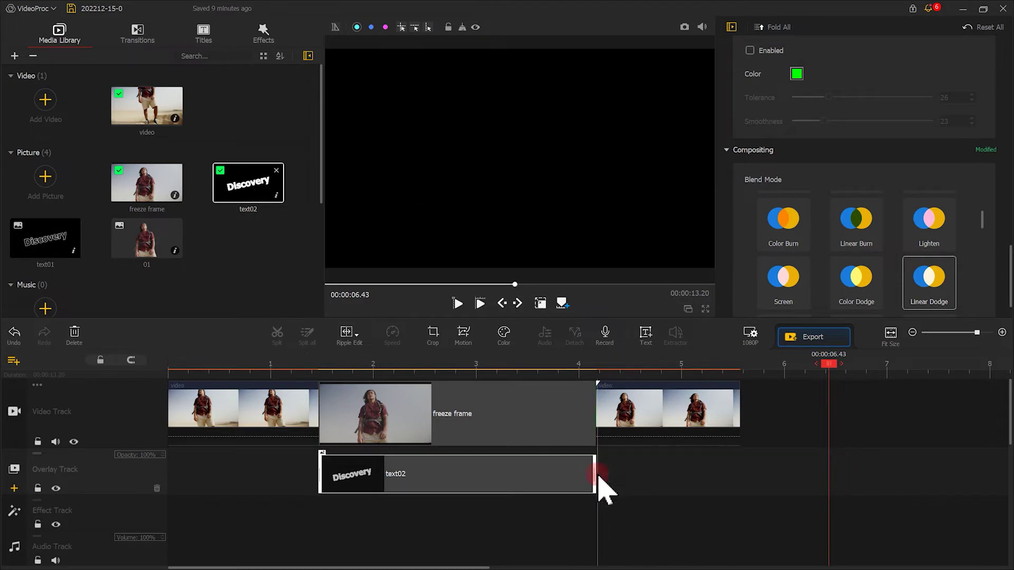
{"action": "left_click", "coordinate": [332, 370]}
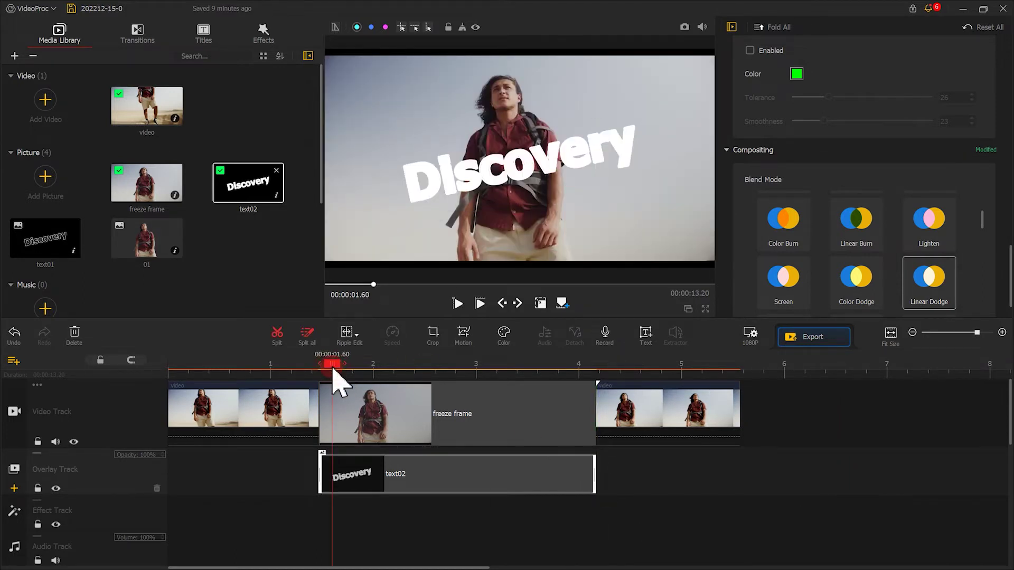
- Add two new overlay tracks to the timeline
{"action": "left_click", "coordinate": [14, 361]}
{"action": "left_click", "coordinate": [33, 371]}
{"action": "left_click", "coordinate": [14, 361]}
{"action": "left_click", "coordinate": [36, 370]}
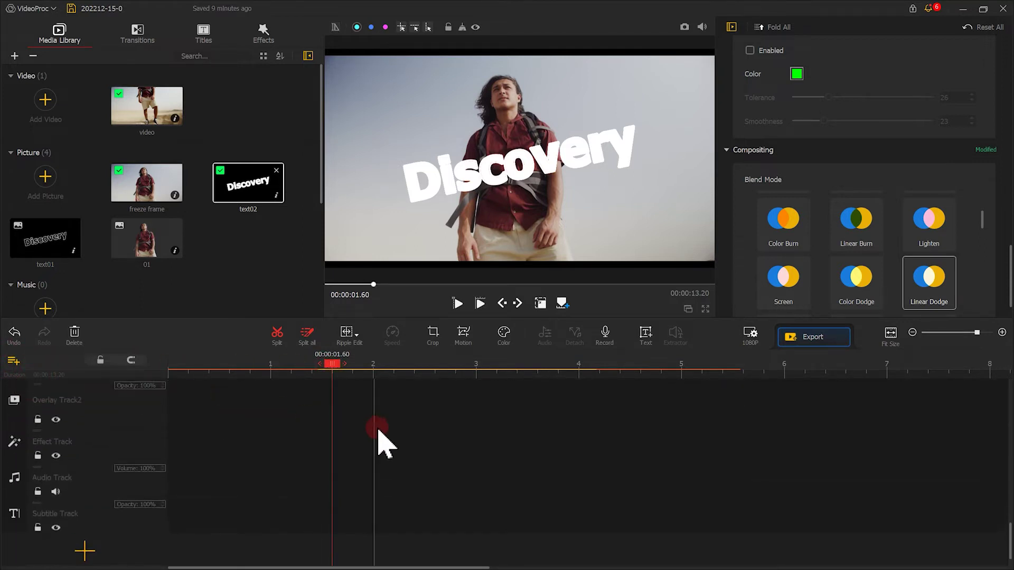
{"action": "scroll", "coordinate": [381, 444], "scroll_direction": "up", "scroll_amount": 1}
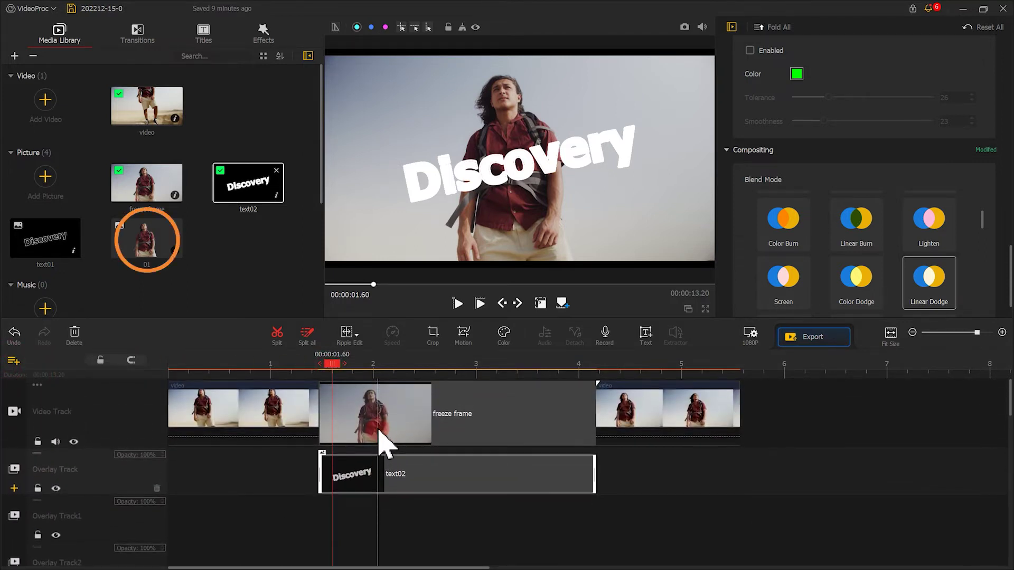
- Place cut-out picture 01 on Overlay Track1, trim it to the freeze frame, and fit to screen height
{"action": "left_click_drag", "start_coordinate": [147, 254], "coordinate": [343, 539]}
{"action": "left_click_drag", "start_coordinate": [825, 520], "coordinate": [596, 520]}
{"action": "scroll", "coordinate": [763, 201], "scroll_direction": "up", "scroll_amount": 5}
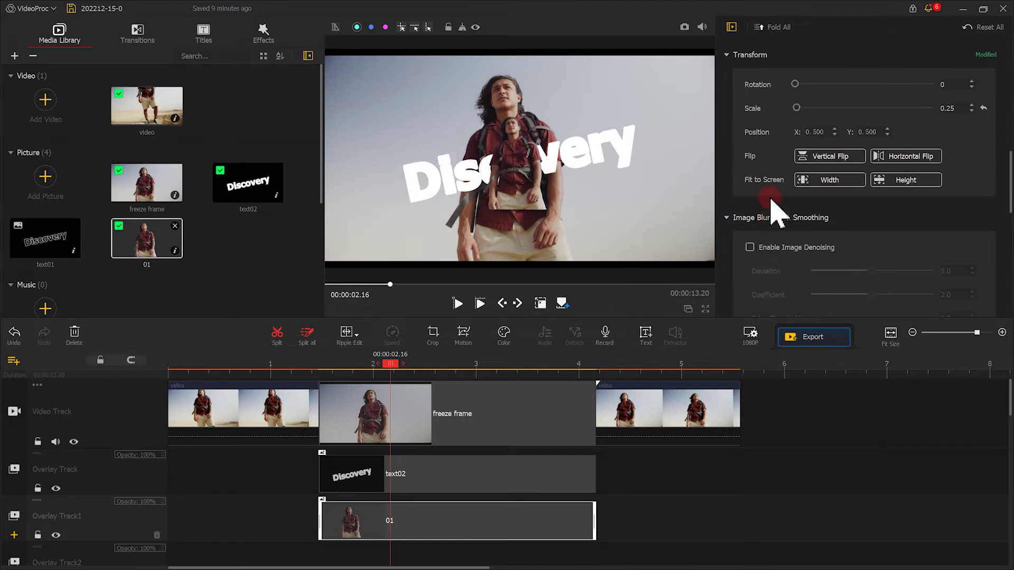
{"action": "left_click", "coordinate": [896, 182]}
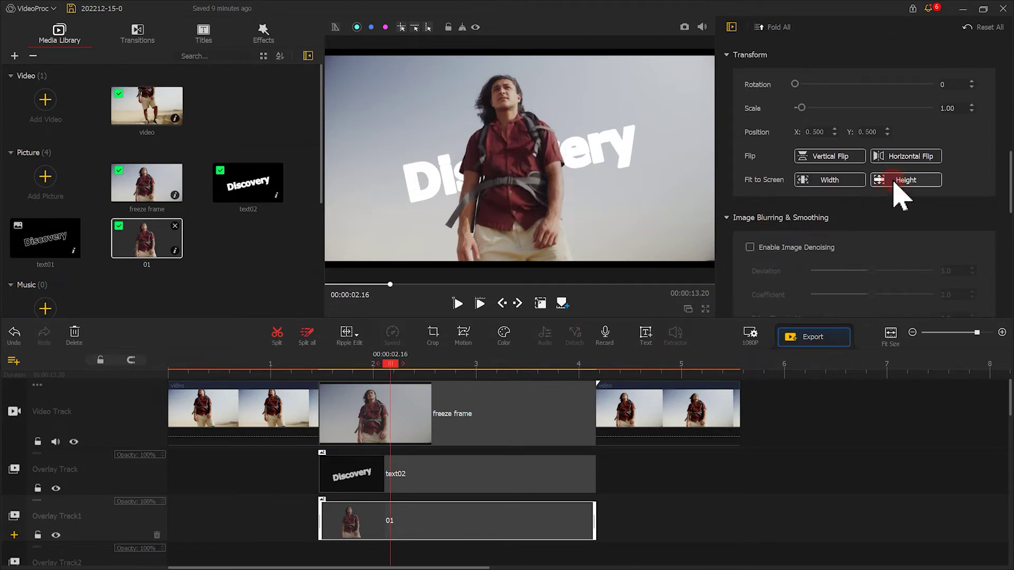
{"action": "left_click", "coordinate": [827, 184]}
{"action": "left_click", "coordinate": [684, 242]}
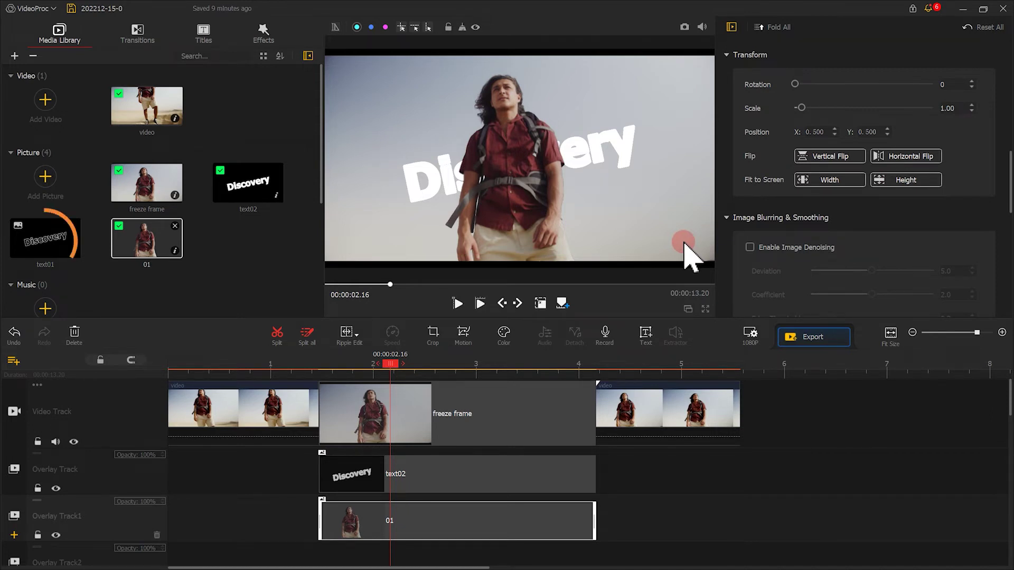
- Place the outline Discovery picture text01 on Overlay Track2, scaled to fill the screen height
{"action": "left_click_drag", "start_coordinate": [46, 245], "coordinate": [358, 536]}
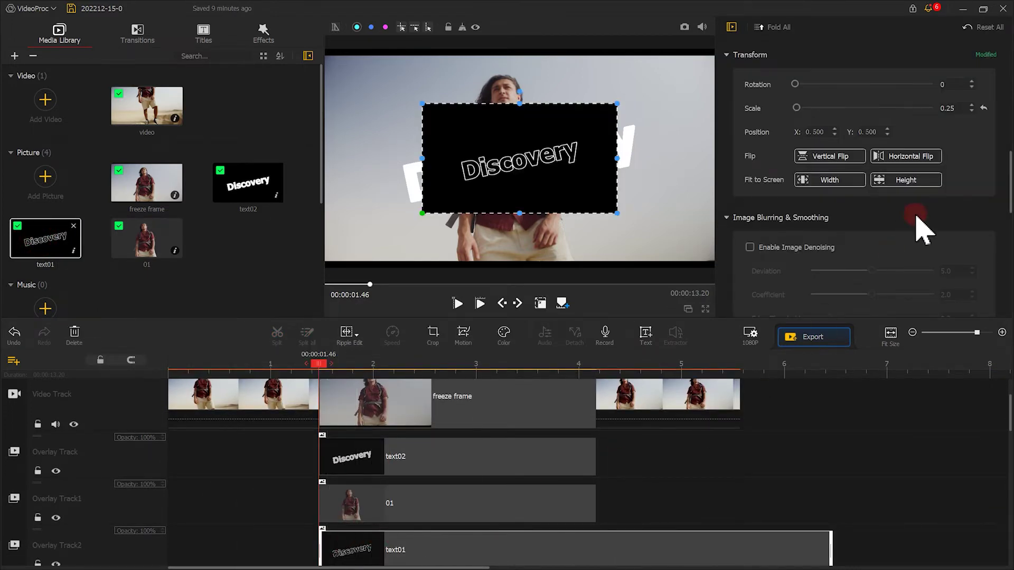
{"action": "left_click", "coordinate": [918, 181]}
{"action": "scroll", "coordinate": [917, 230], "scroll_direction": "down", "scroll_amount": 10}
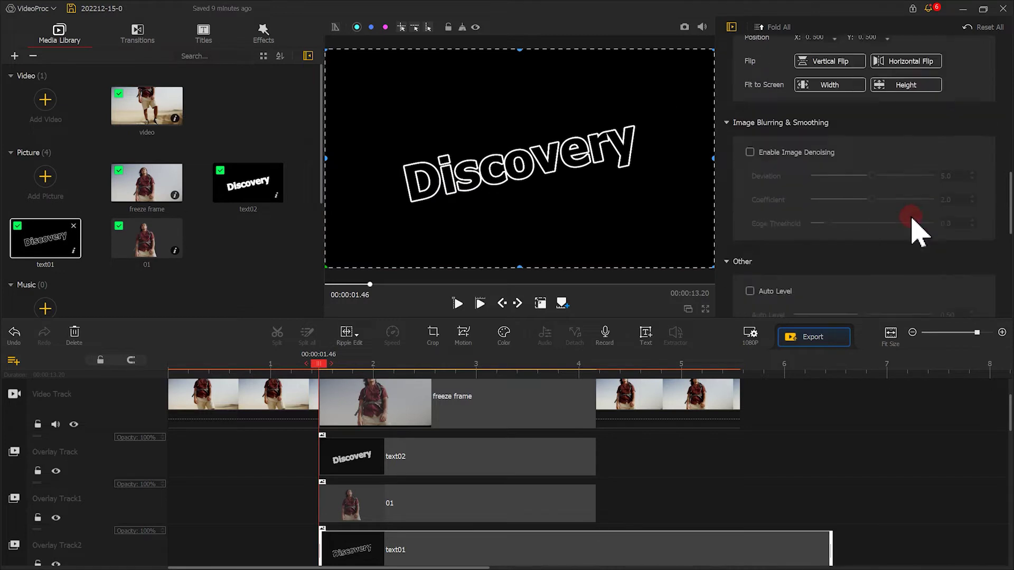
{"action": "scroll", "coordinate": [917, 231], "scroll_direction": "down", "scroll_amount": 2}
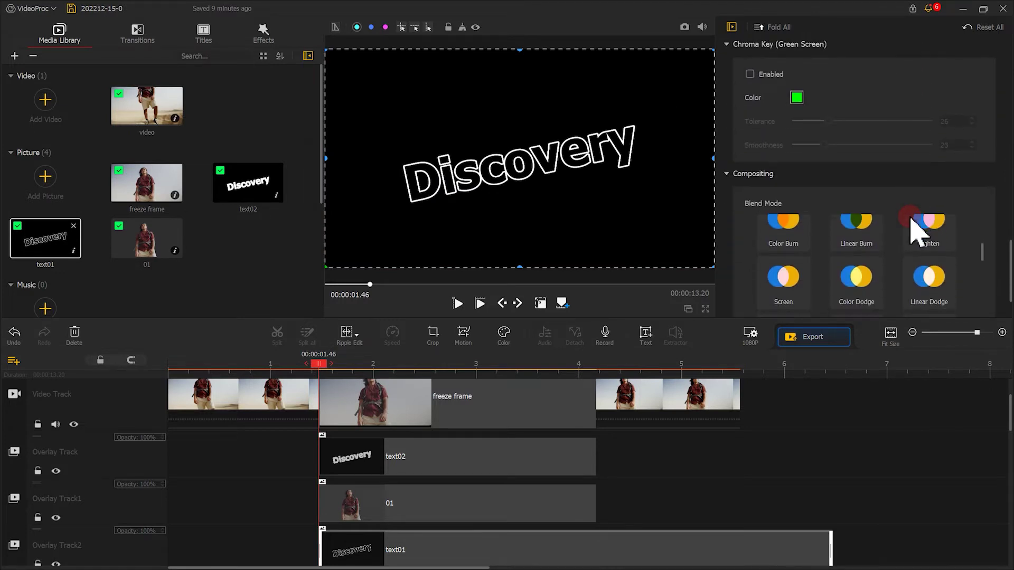
- Blend text01 with Linear Dodge and trim it to end with the freeze frame
{"action": "left_click", "coordinate": [922, 274]}
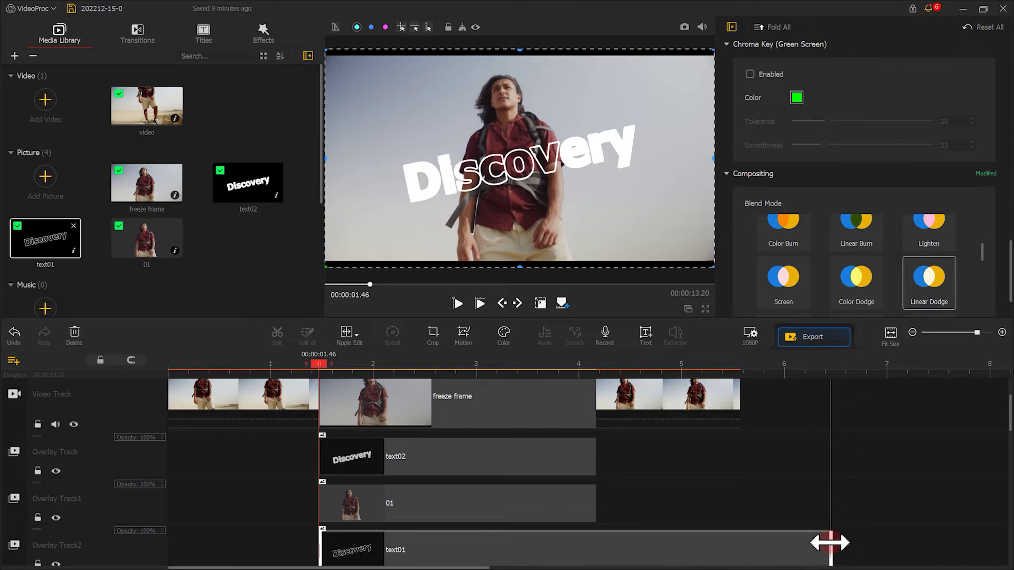
{"action": "left_click_drag", "start_coordinate": [830, 548], "coordinate": [595, 547]}
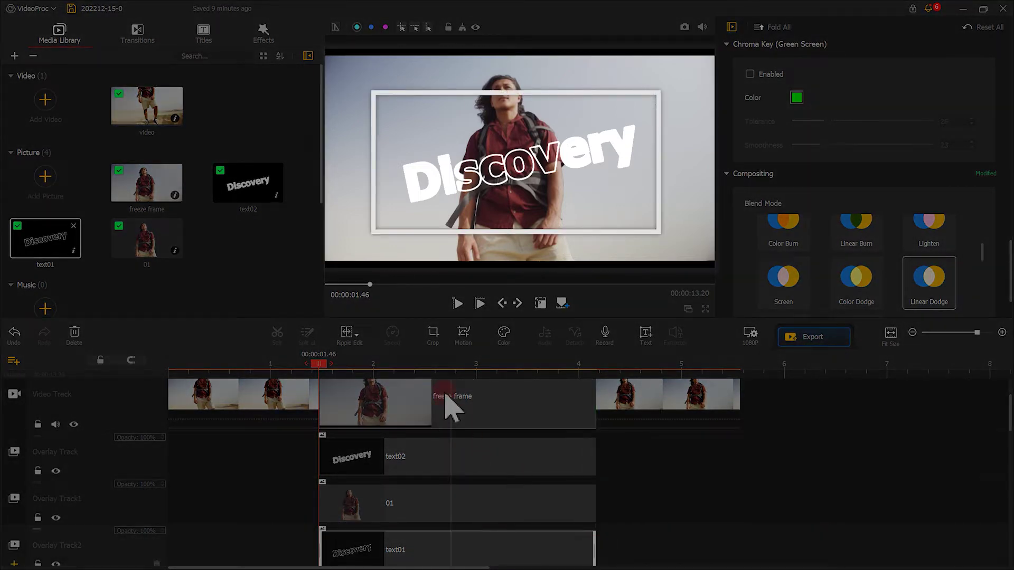
{"action": "left_click", "coordinate": [435, 373]}
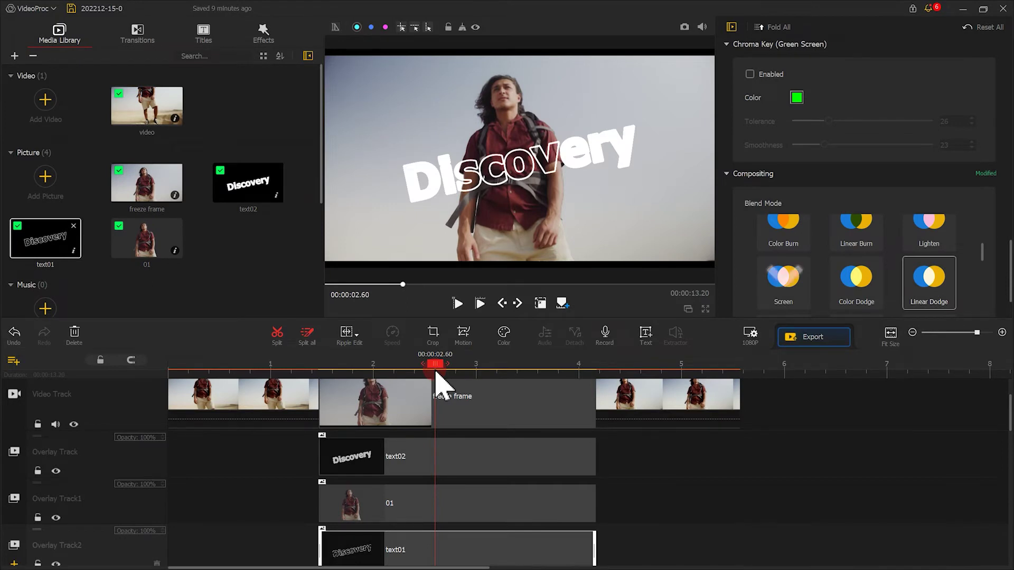
- Add a Text clip at 00:00:06.00 and delete its 'Text Here' placeholder, leaving an empty black frame
{"action": "left_click_drag", "start_coordinate": [436, 375], "coordinate": [792, 383]}
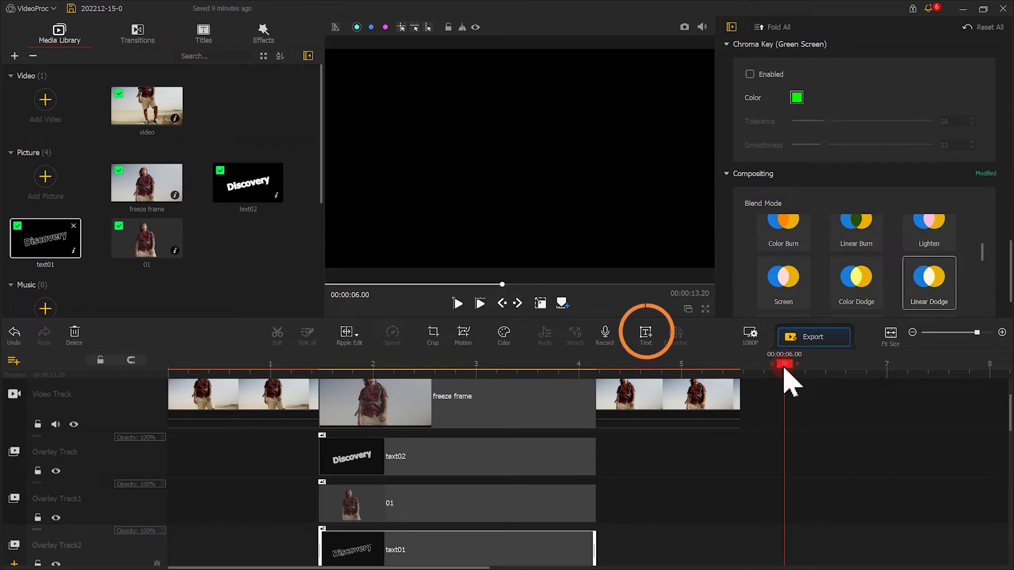
{"action": "left_click", "coordinate": [660, 338]}
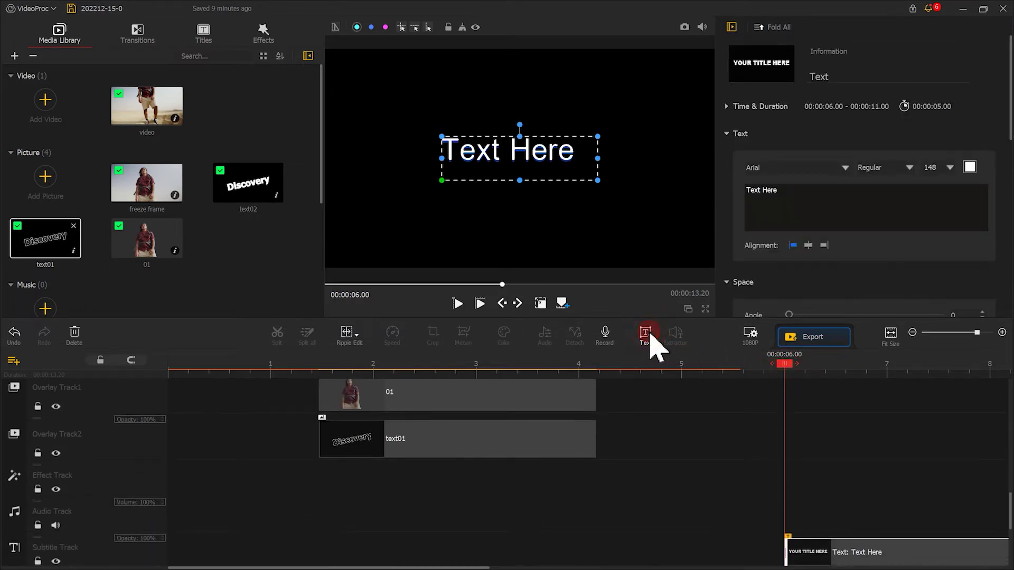
{"action": "triple_click", "coordinate": [741, 188]}
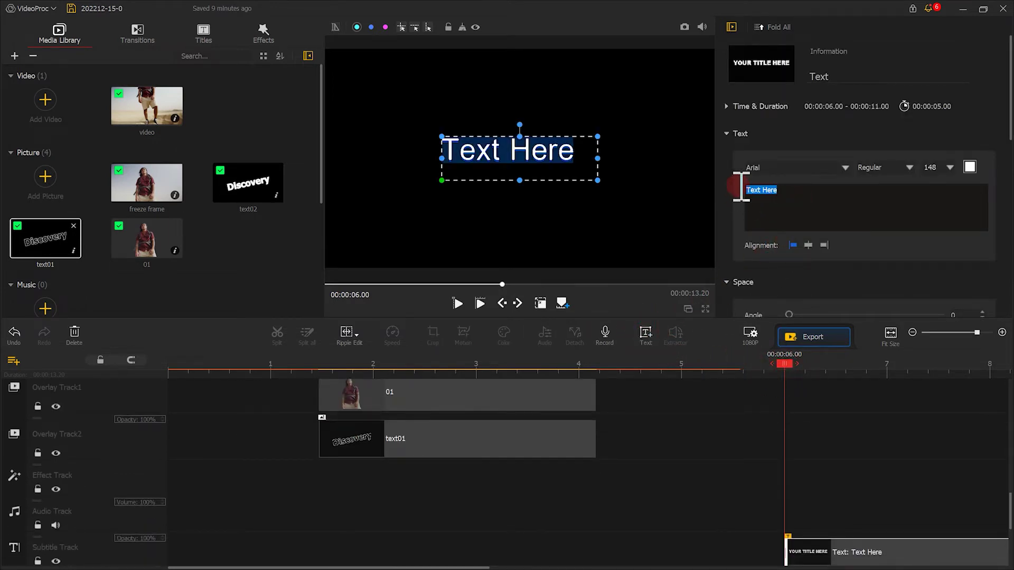
{"action": "key", "text": "BackSpace"}
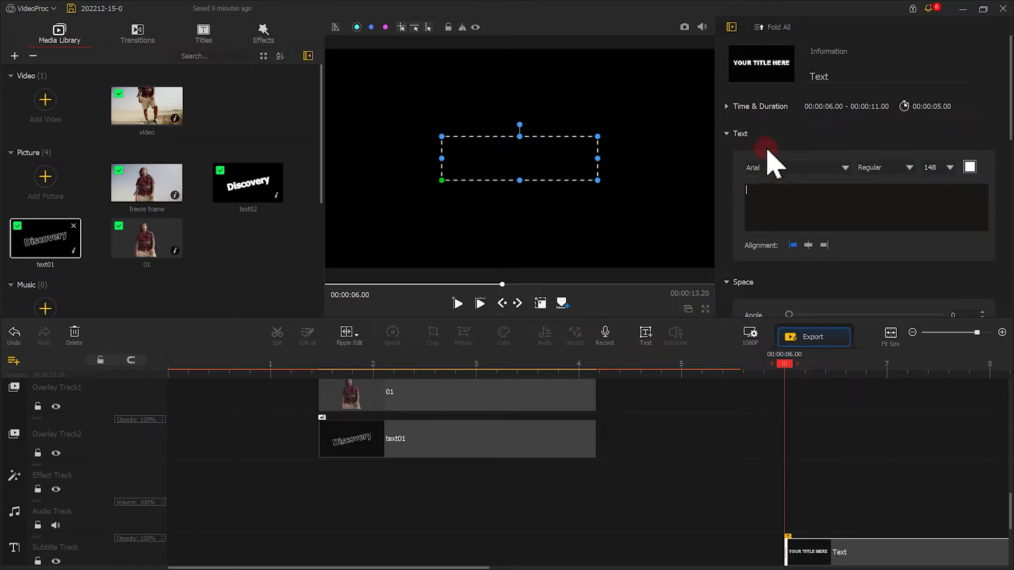
{"action": "left_click", "coordinate": [660, 300]}
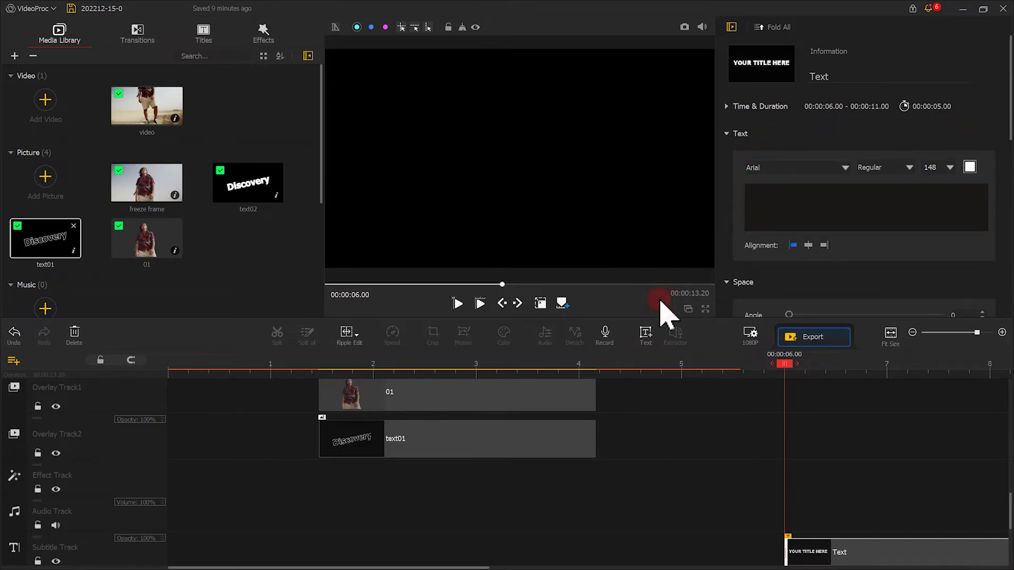
- Snapshot the empty black frame as blank.png and bring it into the media library
{"action": "left_click", "coordinate": [684, 27]}
{"action": "left_click", "coordinate": [502, 253]}
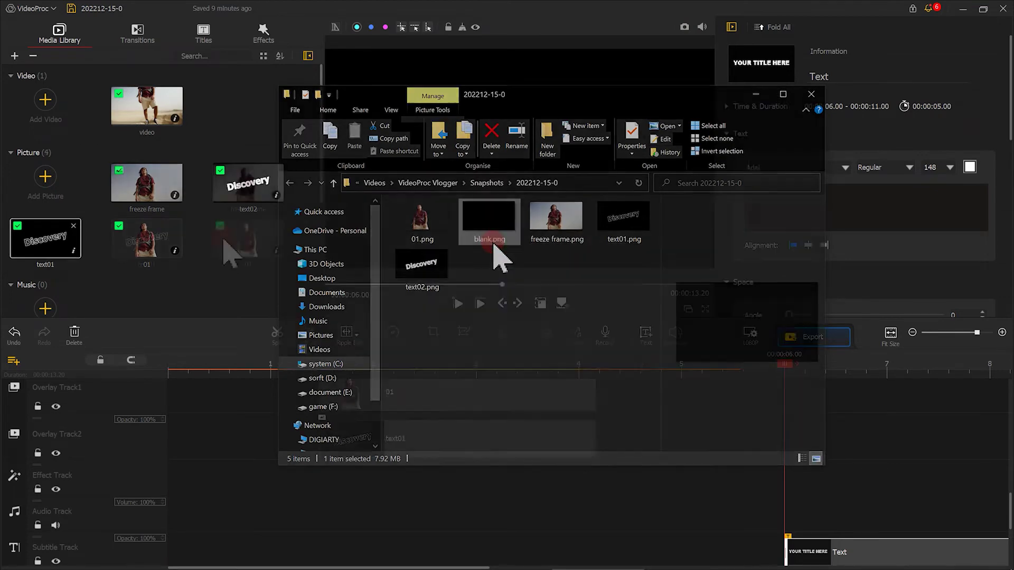
{"action": "left_click_drag", "start_coordinate": [494, 256], "coordinate": [230, 253]}
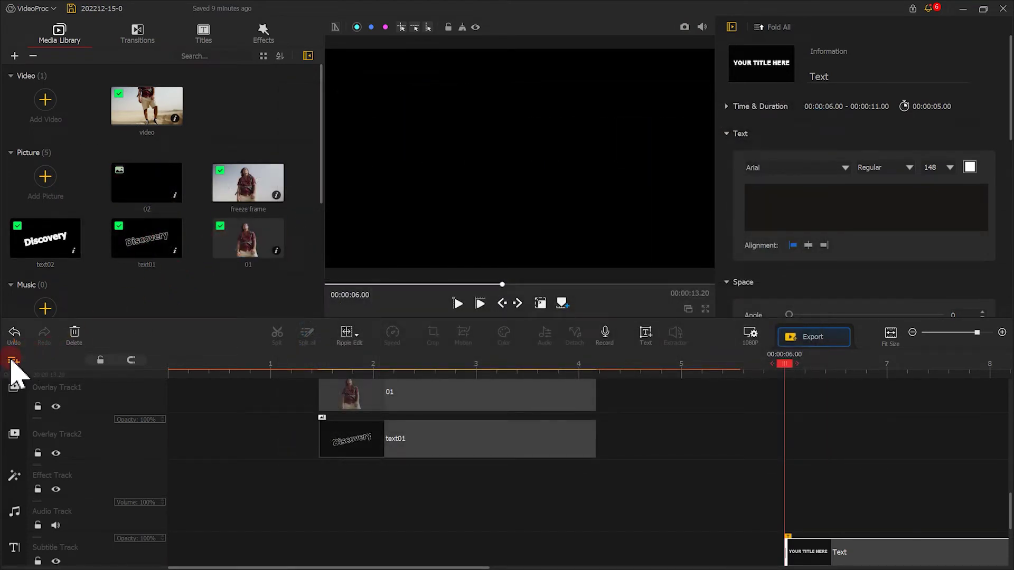
- Add Overlay Track3, drop black picture 02 onto it, and trim it to end at 00:00:04.16
{"action": "left_click", "coordinate": [13, 361]}
{"action": "left_click", "coordinate": [27, 378]}
{"action": "left_click_drag", "start_coordinate": [144, 182], "coordinate": [331, 489]}
{"action": "left_click_drag", "start_coordinate": [831, 457], "coordinate": [593, 455]}
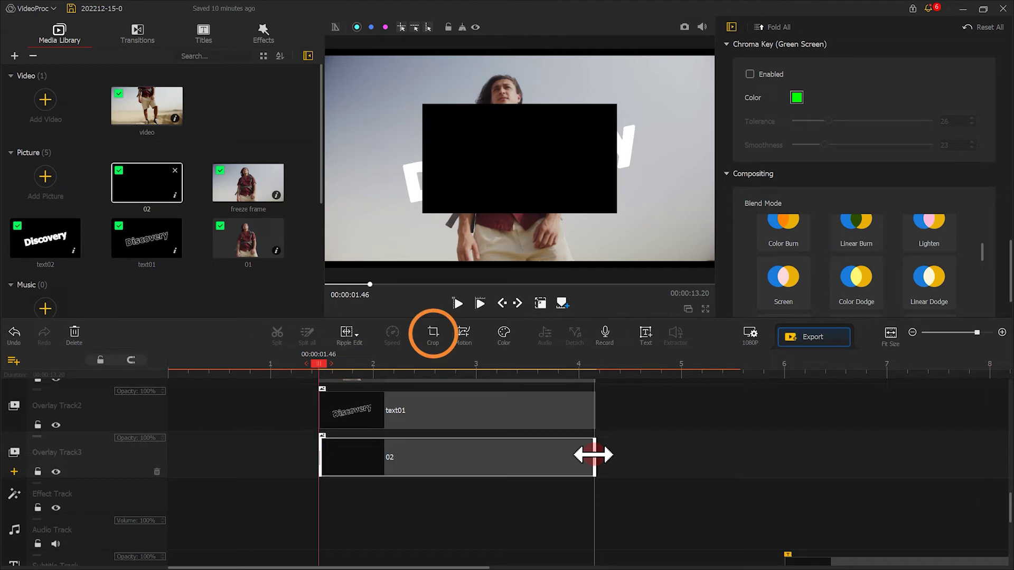
- Crop the bottom off black picture 02, leaving a 1919×897 band
{"action": "left_click", "coordinate": [437, 338]}
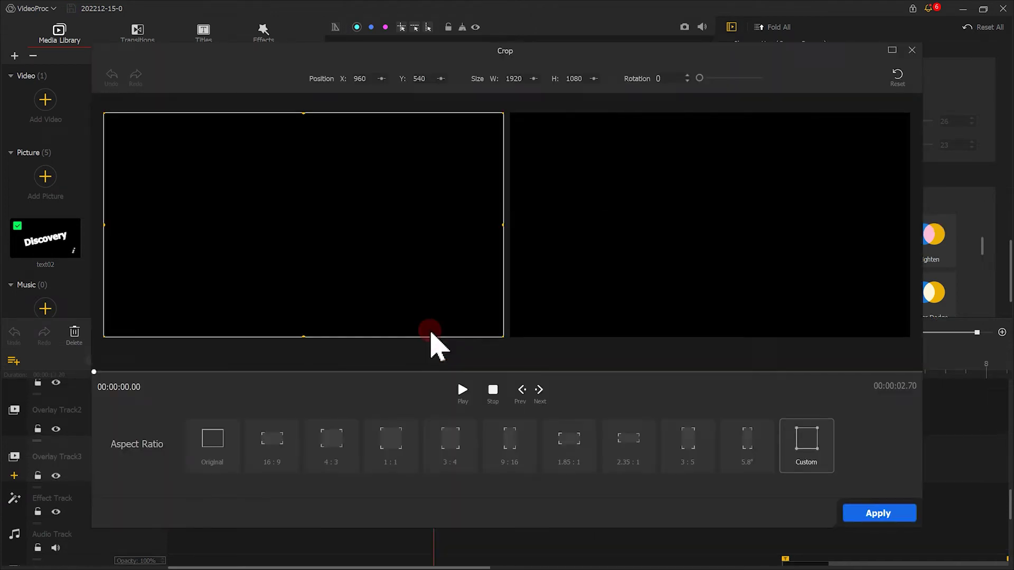
{"action": "left_click_drag", "start_coordinate": [302, 336], "coordinate": [316, 299]}
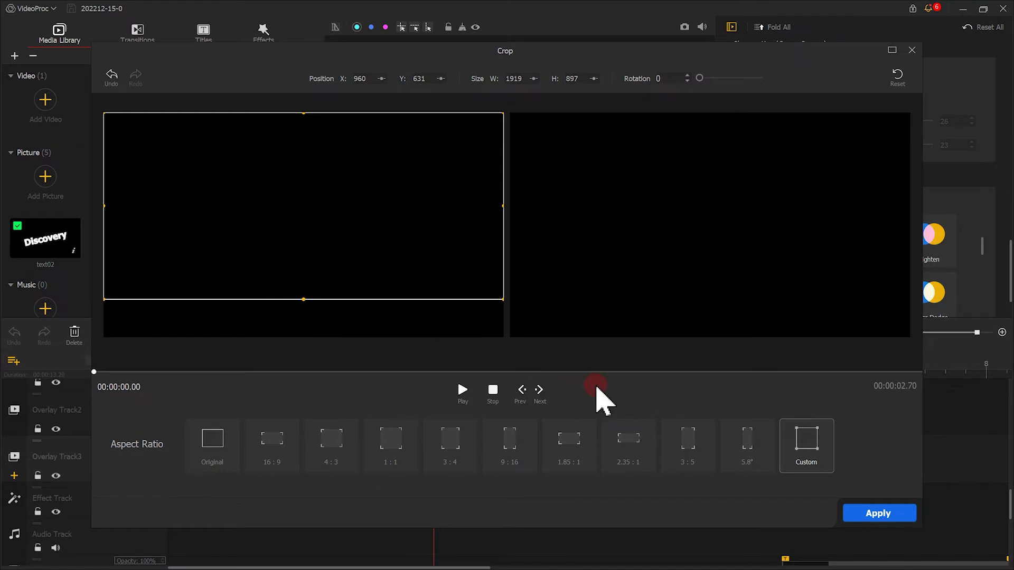
{"action": "left_click", "coordinate": [890, 515]}
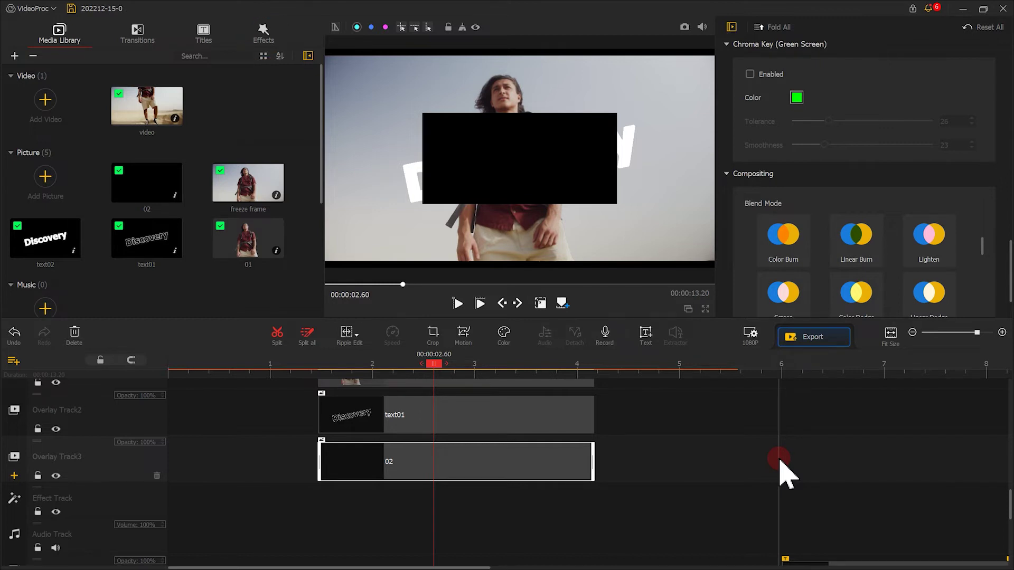
- Add a Border effect to the Effect Track, trimmed to end at 4.16 with the freeze frame
{"action": "left_click", "coordinate": [268, 32]}
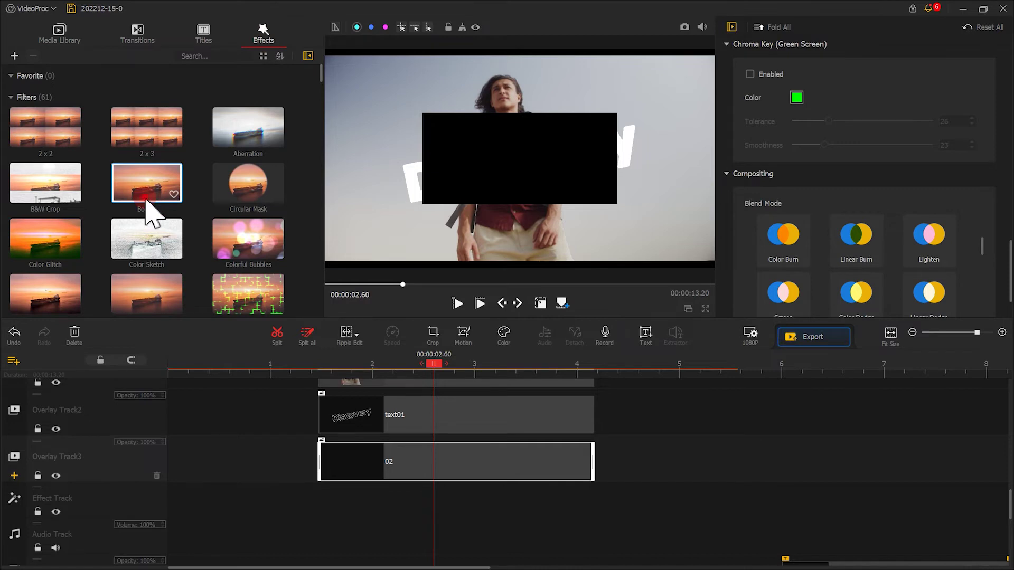
{"action": "left_click_drag", "start_coordinate": [146, 202], "coordinate": [344, 509]}
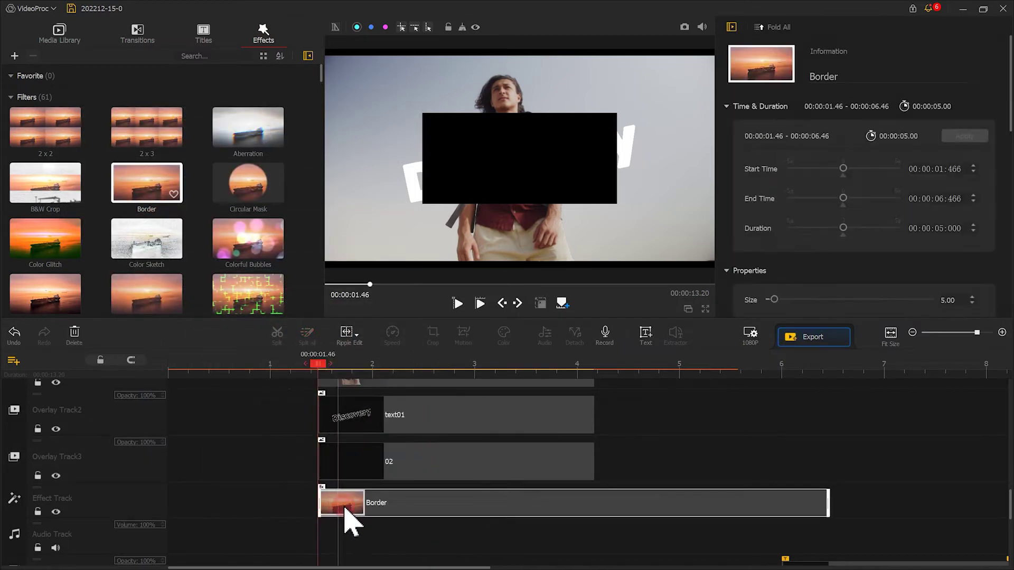
{"action": "left_click_drag", "start_coordinate": [829, 505], "coordinate": [592, 494]}
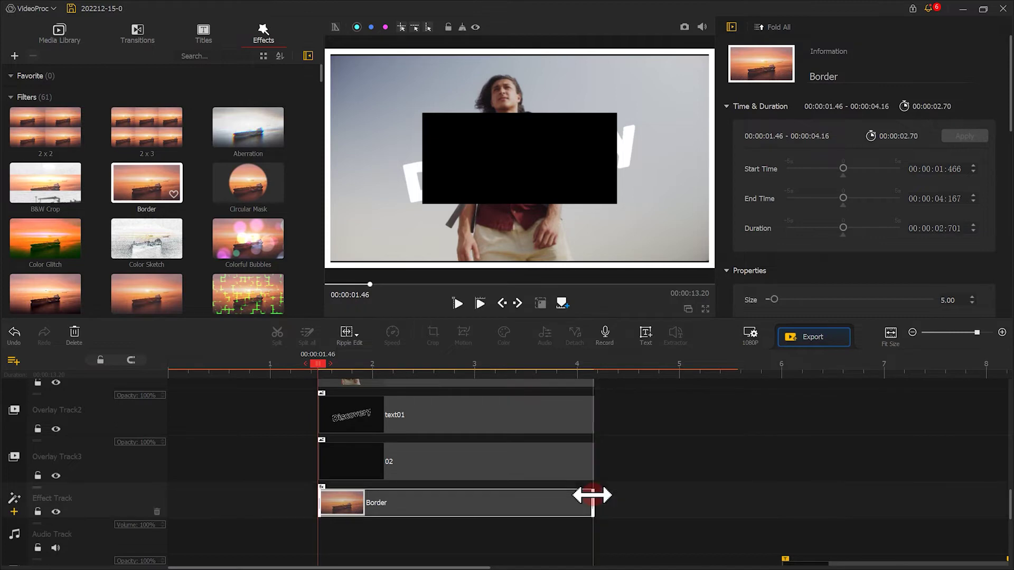
- Limit the Border to clip 02 instead of the whole canvas and set its Size to 1.90
{"action": "scroll", "coordinate": [797, 212], "scroll_direction": "down", "scroll_amount": 1}
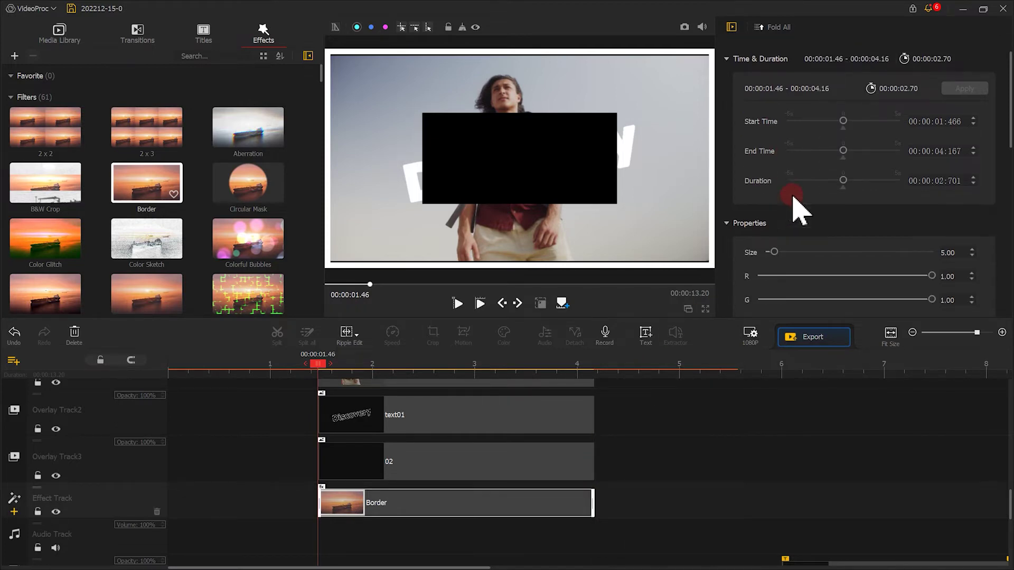
{"action": "scroll", "coordinate": [795, 200], "scroll_direction": "down", "scroll_amount": 5}
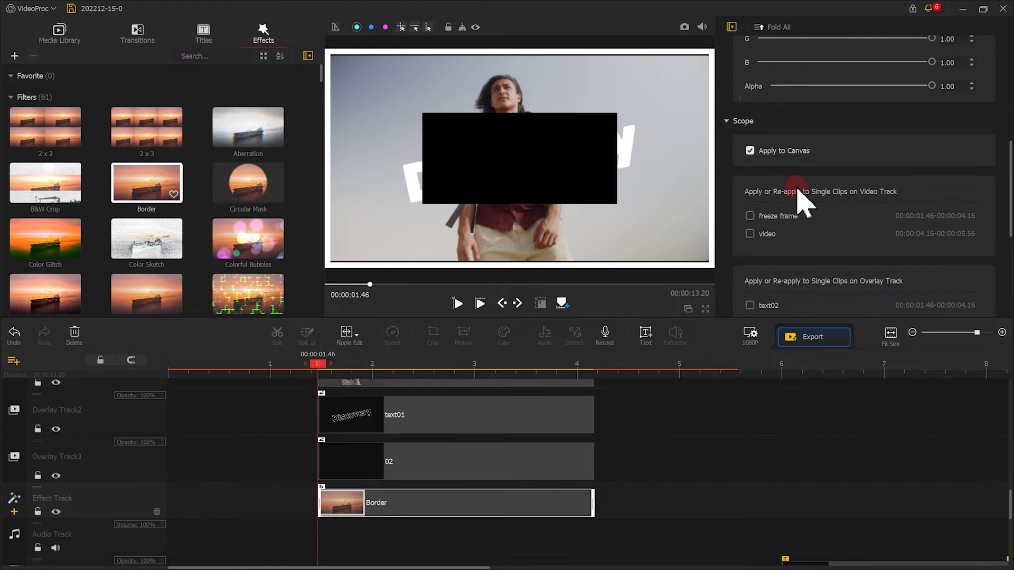
{"action": "left_click", "coordinate": [771, 154]}
{"action": "scroll", "coordinate": [781, 195], "scroll_direction": "down", "scroll_amount": 4}
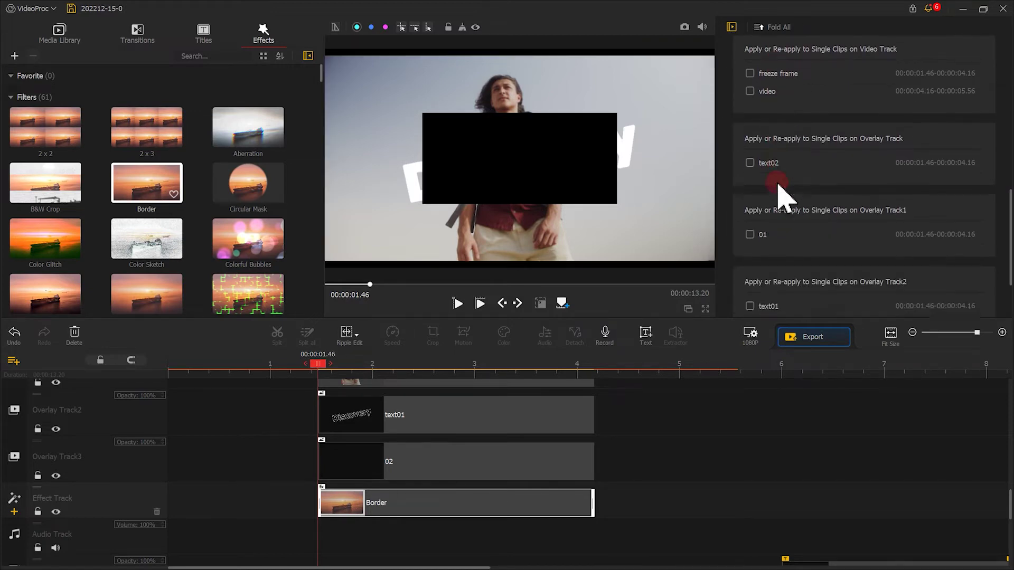
{"action": "scroll", "coordinate": [780, 187], "scroll_direction": "down", "scroll_amount": 1}
{"action": "left_click", "coordinate": [761, 286]}
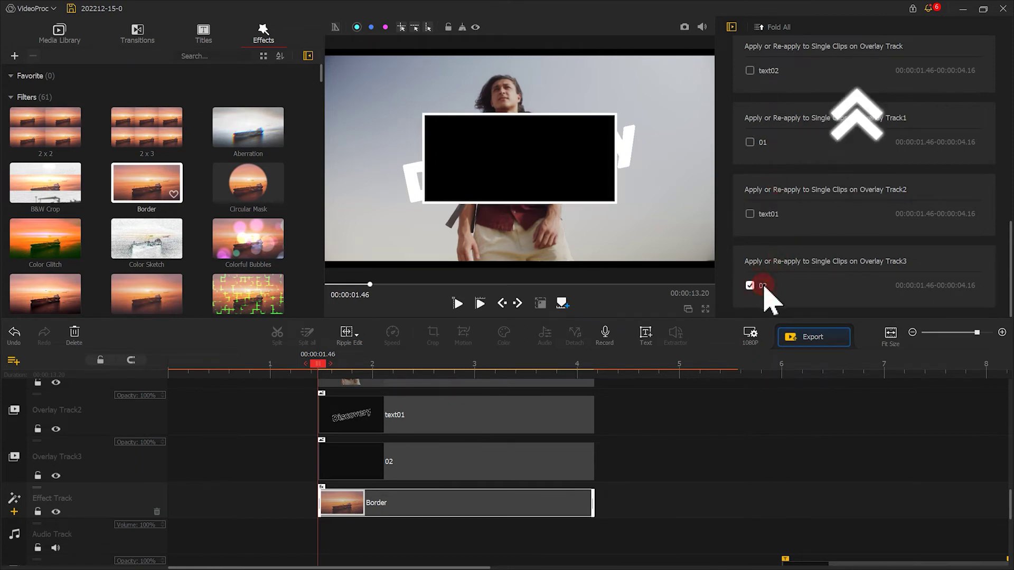
{"action": "scroll", "coordinate": [869, 211], "scroll_direction": "up", "scroll_amount": 3}
{"action": "scroll", "coordinate": [870, 214], "scroll_direction": "up", "scroll_amount": 5}
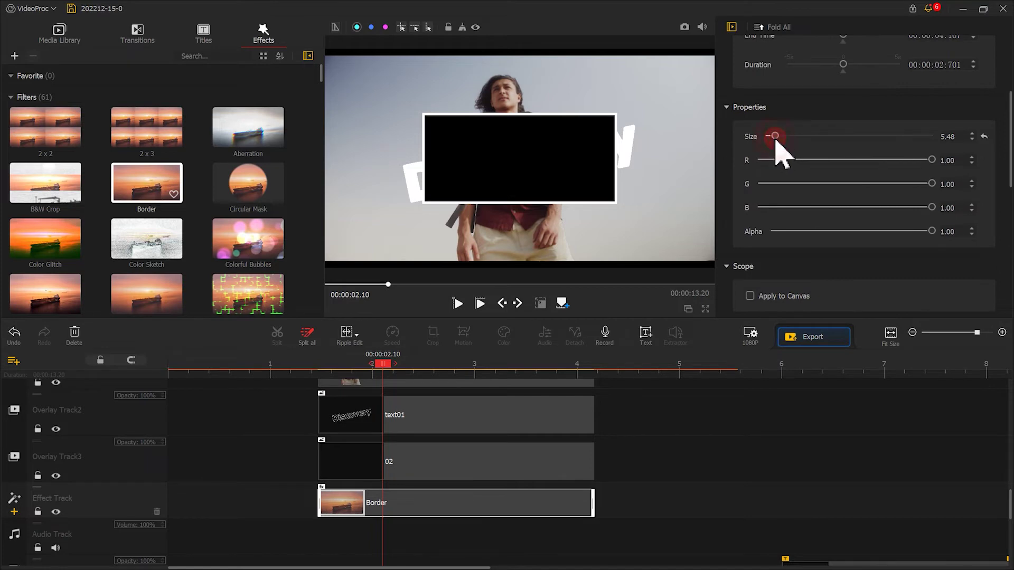
{"action": "left_click_drag", "start_coordinate": [775, 136], "coordinate": [769, 136]}
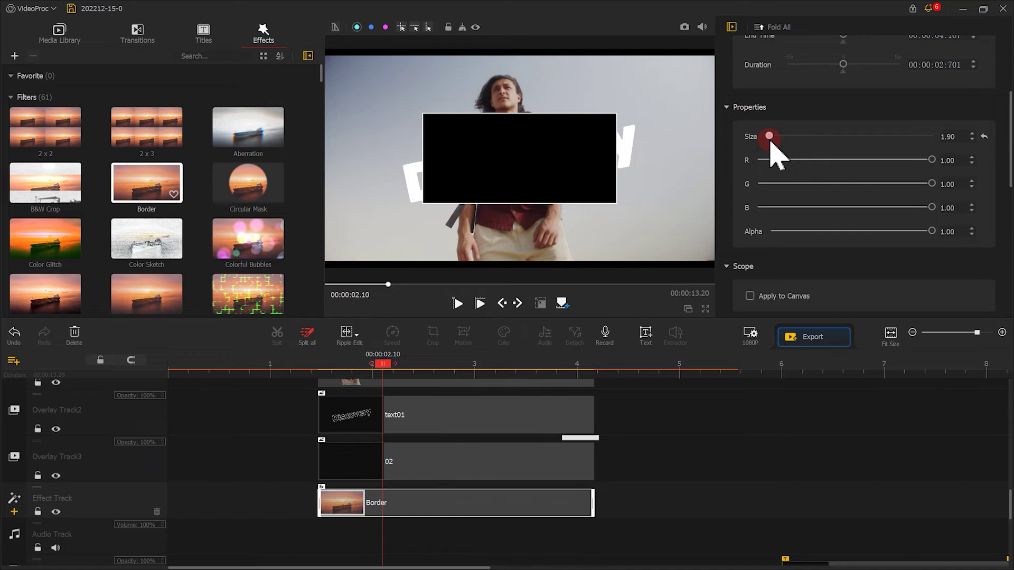
- Move and enlarge black box 02 in the preview so it surrounds the Discovery text
{"action": "left_click", "coordinate": [411, 462]}
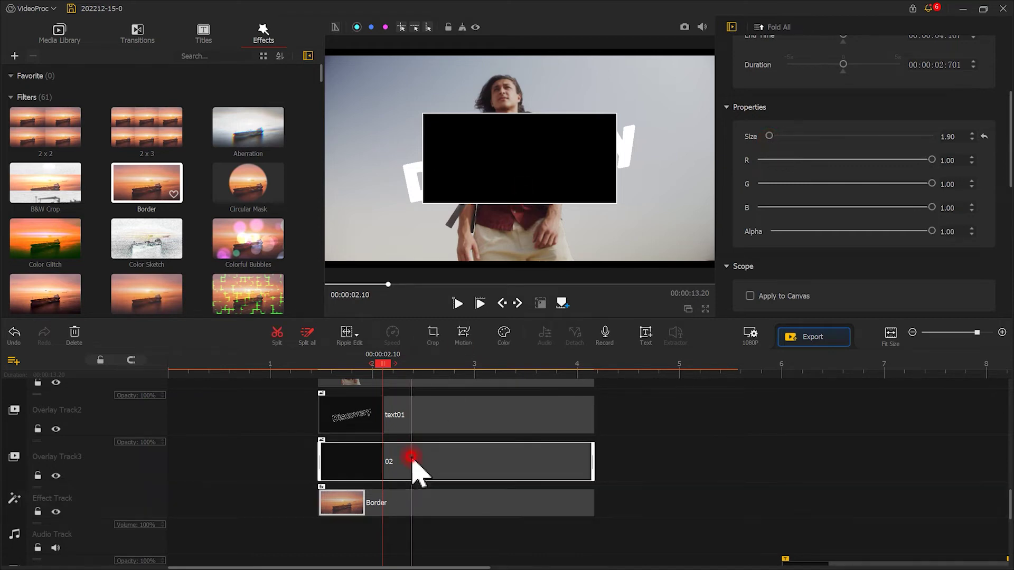
{"action": "left_click", "coordinate": [560, 177]}
{"action": "left_click_drag", "start_coordinate": [560, 177], "coordinate": [525, 156]}
{"action": "left_click_drag", "start_coordinate": [568, 192], "coordinate": [707, 242]}
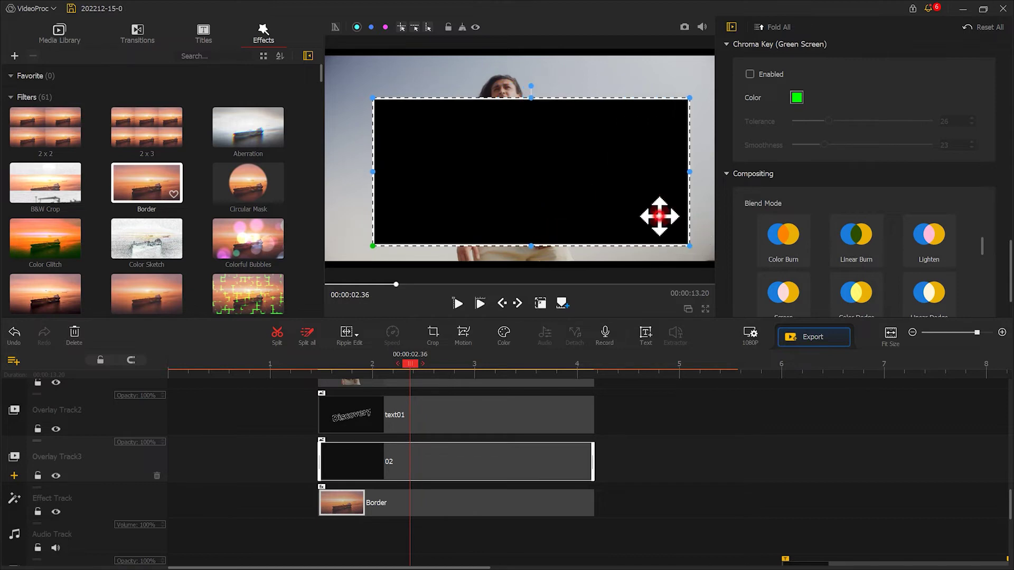
{"action": "mouse_move", "coordinate": [658, 217]}
{"action": "left_mouse_down"}
{"action": "mouse_move", "coordinate": [640, 215]}
{"action": "mouse_move", "coordinate": [652, 217]}
{"action": "left_mouse_up"}
- Blend clip 02 with Linear Dodge so only a white frame remains
{"action": "scroll", "coordinate": [923, 214], "scroll_direction": "down", "scroll_amount": 2}
{"action": "scroll", "coordinate": [927, 233], "scroll_direction": "down", "scroll_amount": 1}
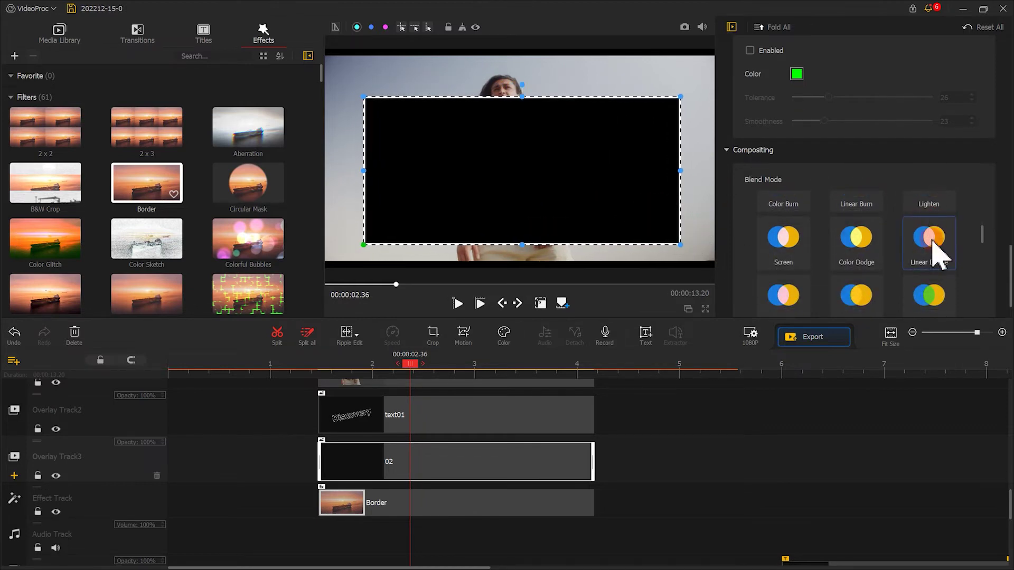
{"action": "left_click", "coordinate": [934, 256]}
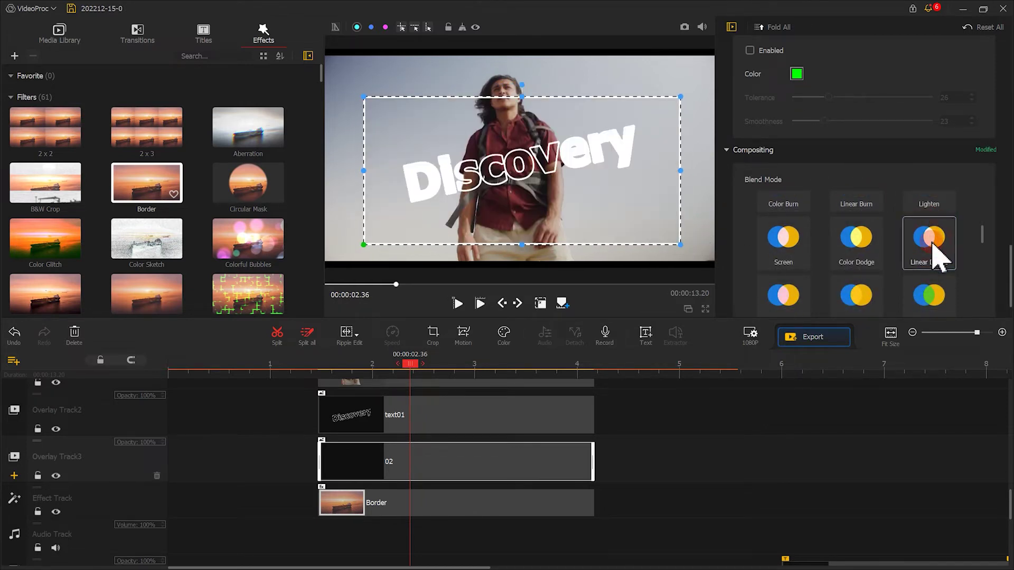
{"action": "left_click", "coordinate": [610, 309]}
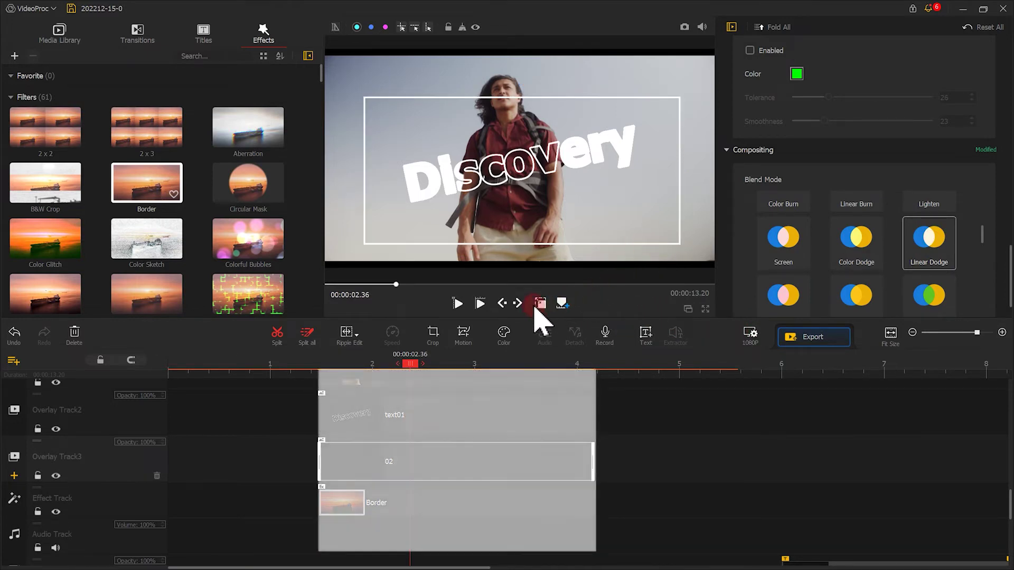
- Move 02 to Overlay Track1 under text02, shifting text01 and 01 down one track each
{"action": "left_click", "coordinate": [440, 444]}
{"action": "scroll", "coordinate": [440, 444], "scroll_direction": "up", "scroll_amount": 3}
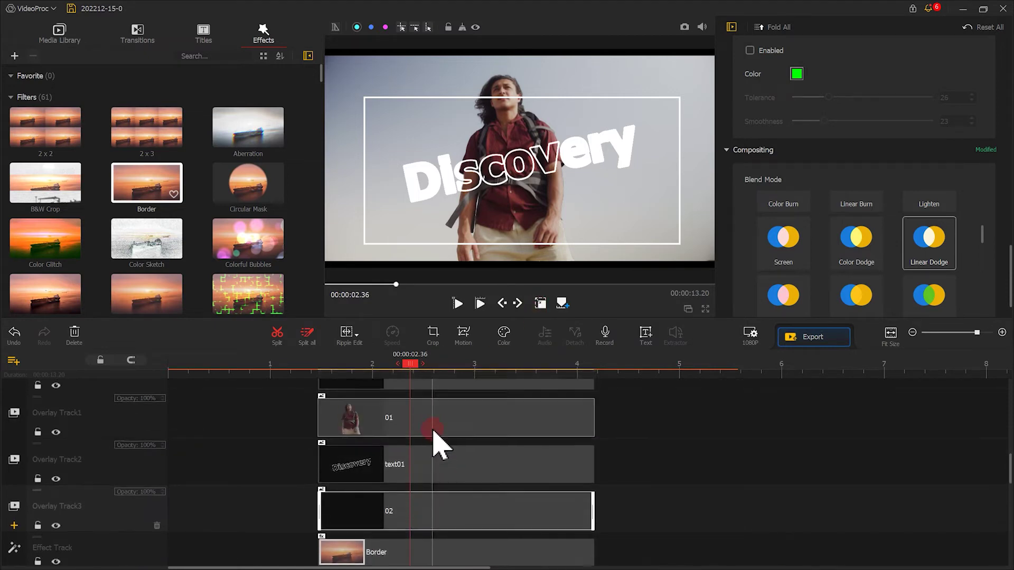
{"action": "left_click_drag", "start_coordinate": [406, 549], "coordinate": [707, 406]}
{"action": "left_click_drag", "start_coordinate": [404, 482], "coordinate": [404, 528]}
{"action": "left_click_drag", "start_coordinate": [404, 453], "coordinate": [404, 499]}
{"action": "left_click_drag", "start_coordinate": [715, 416], "coordinate": [412, 454]}
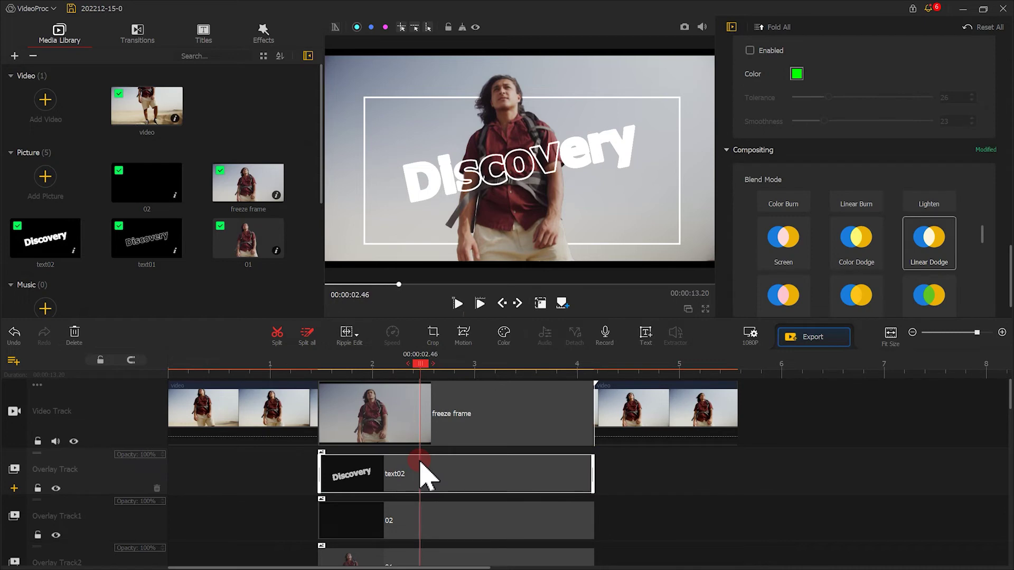
- Add motion keyframes to text02 at 0 s and 1.20 s
{"action": "left_click", "coordinate": [463, 340]}
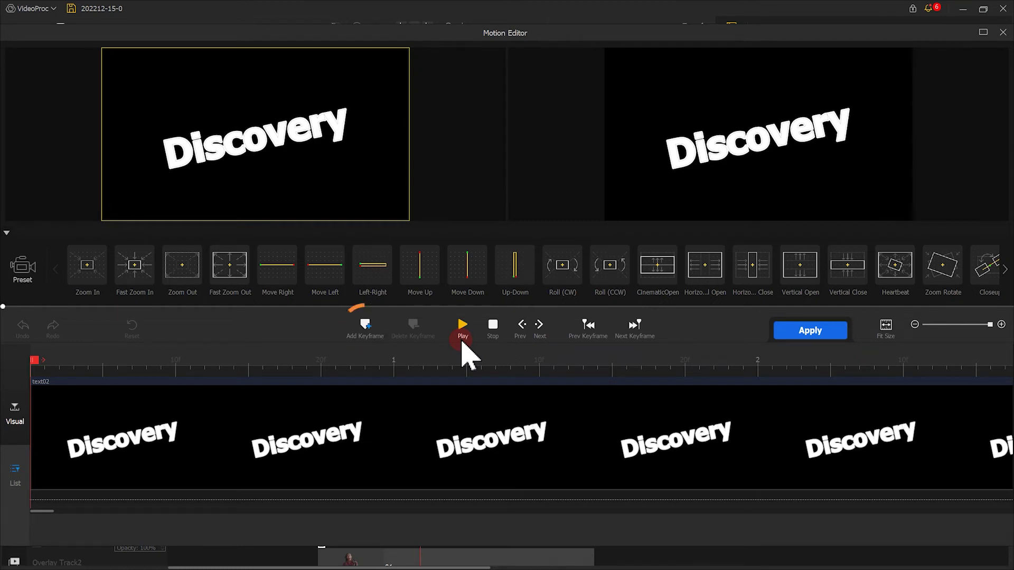
{"action": "left_click", "coordinate": [363, 329]}
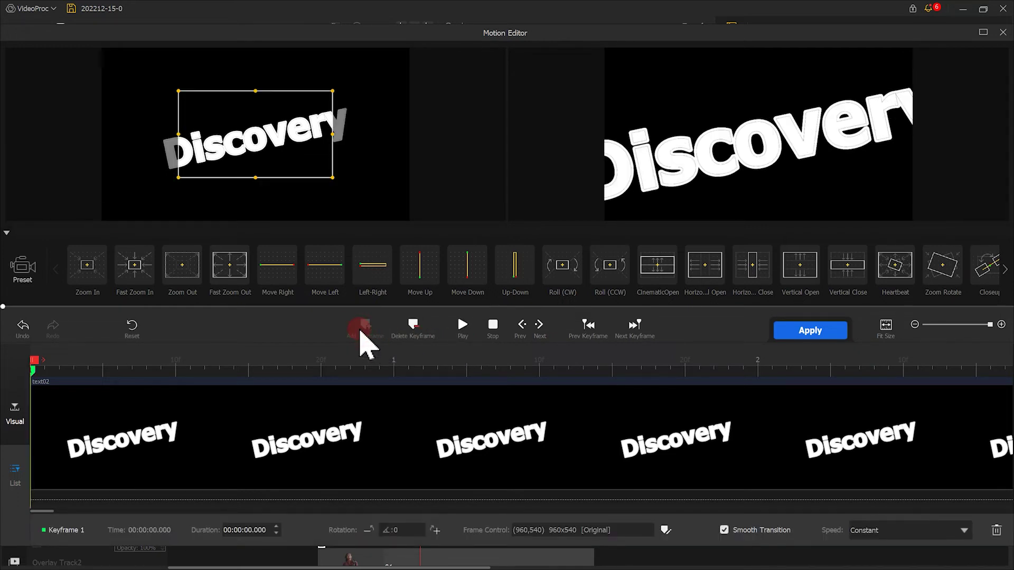
{"action": "left_click_drag", "start_coordinate": [262, 163], "coordinate": [180, 105]}
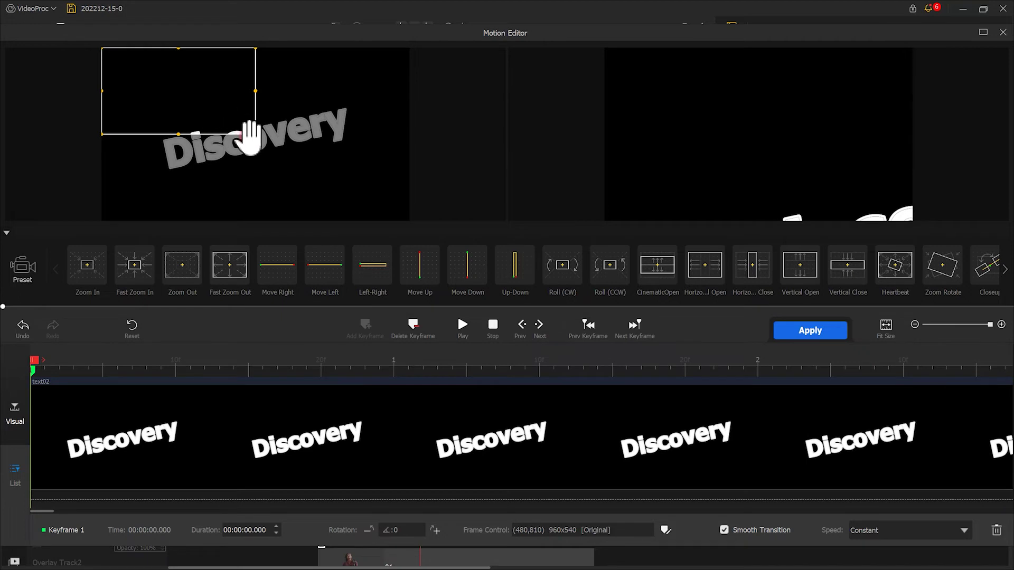
{"action": "left_click_drag", "start_coordinate": [258, 139], "coordinate": [395, 223]}
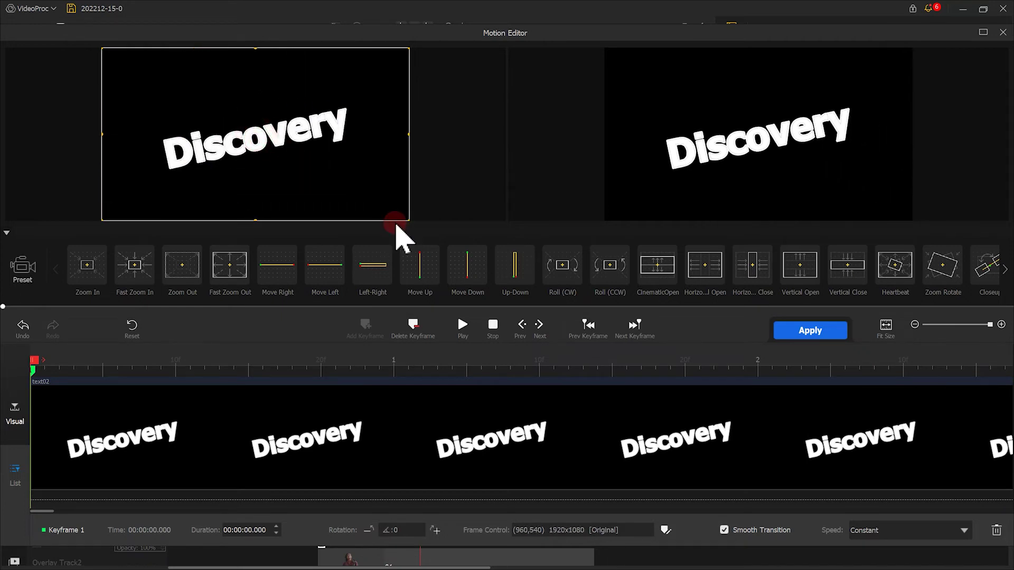
{"action": "left_click", "coordinate": [130, 320]}
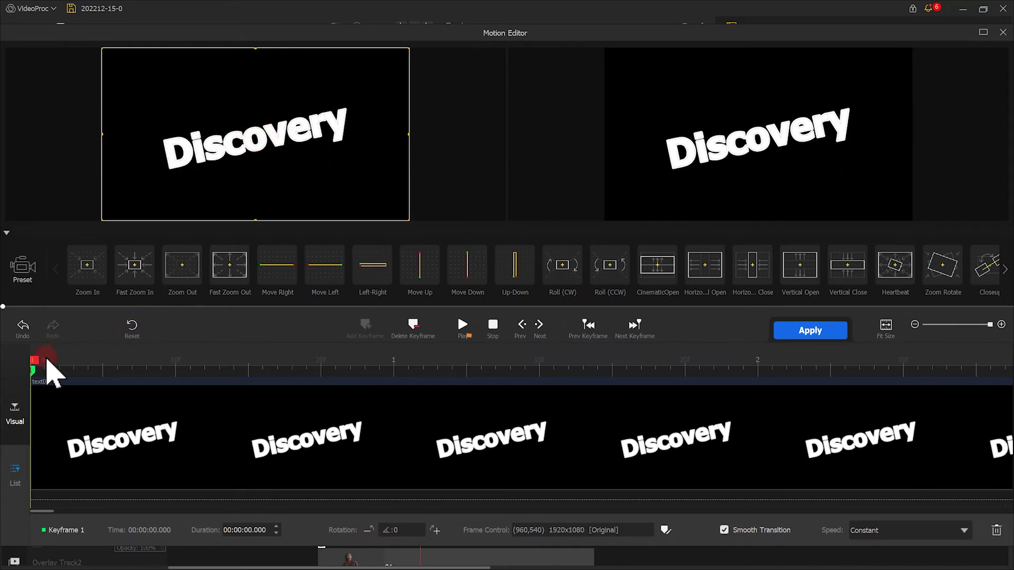
{"action": "left_click", "coordinate": [31, 361]}
{"action": "left_click_drag", "start_coordinate": [38, 364], "coordinate": [479, 365]}
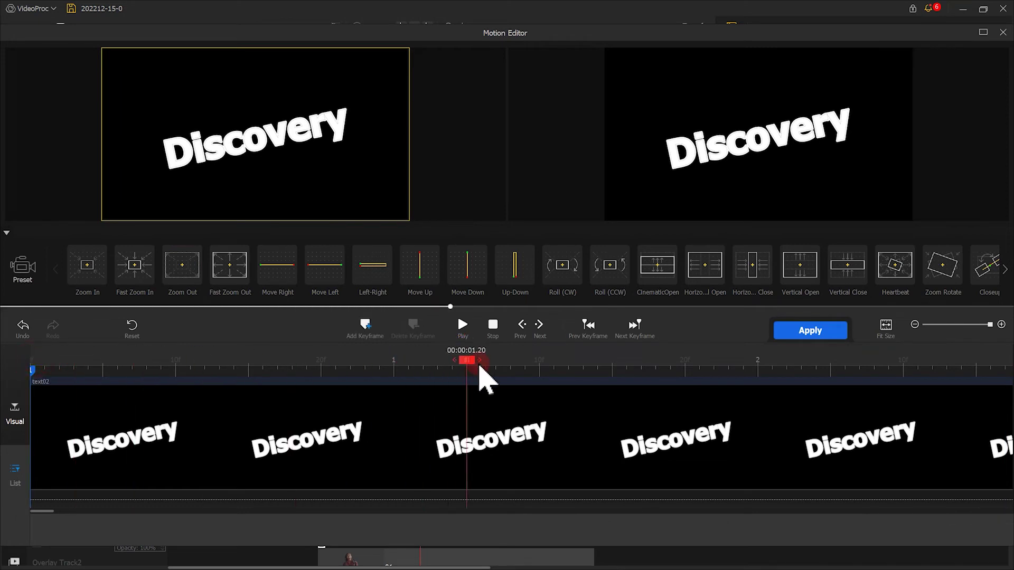
{"action": "left_click", "coordinate": [366, 327]}
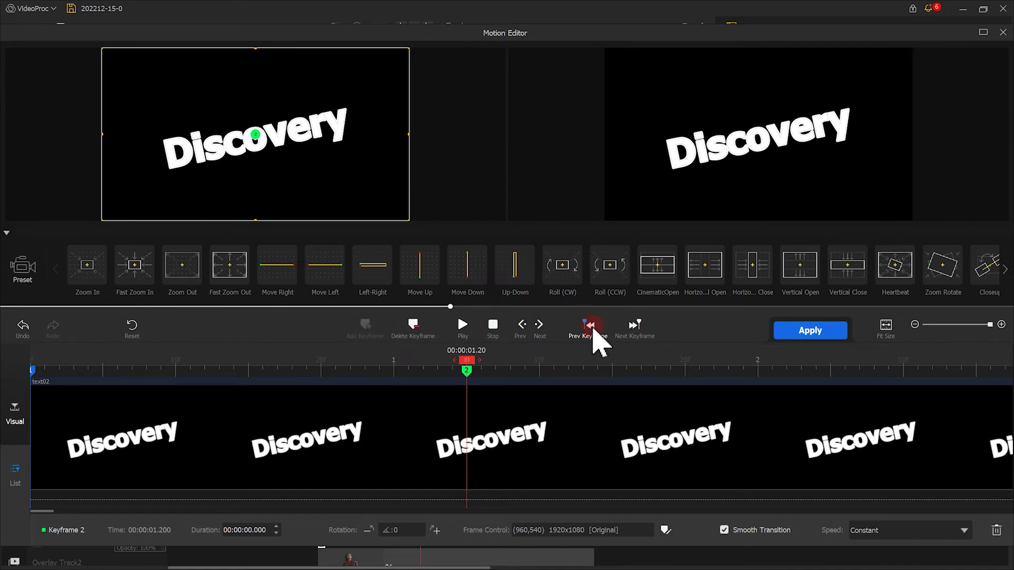
- Push the text below the frame at the first keyframe and preview it rising
{"action": "left_click", "coordinate": [590, 326]}
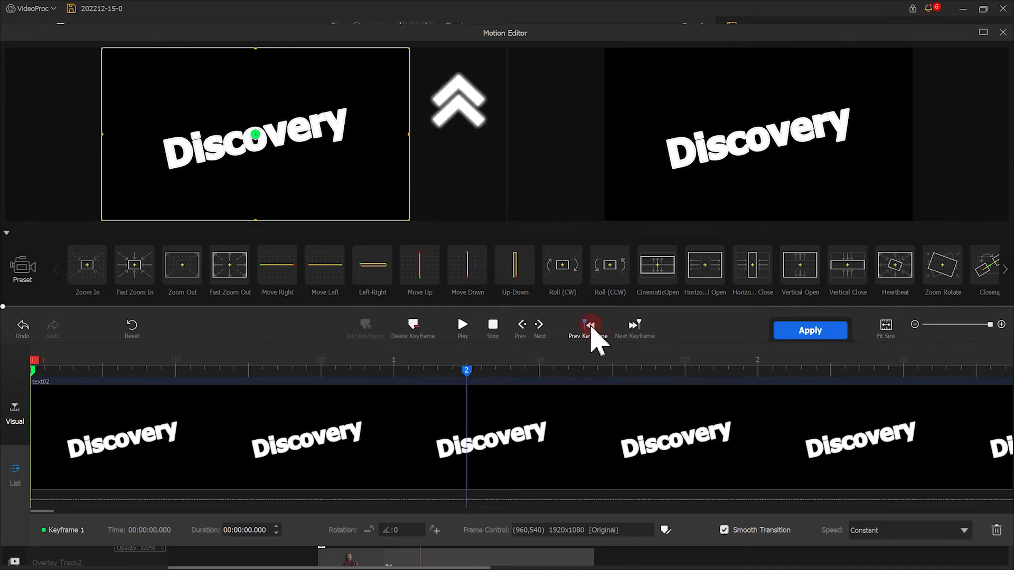
{"action": "left_click_drag", "start_coordinate": [262, 186], "coordinate": [260, 65]}
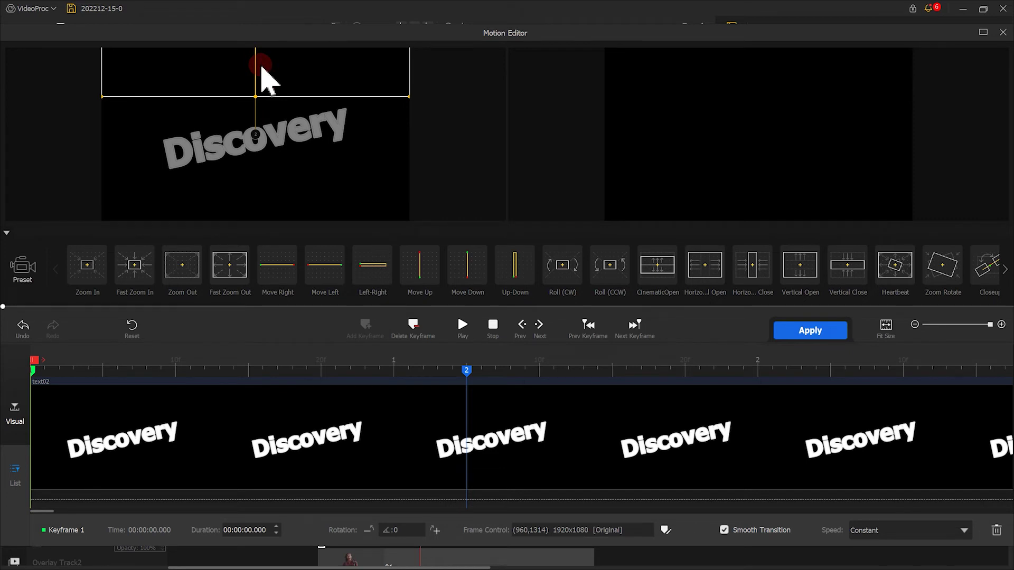
{"action": "left_click", "coordinate": [415, 264]}
{"action": "left_click", "coordinate": [460, 325]}
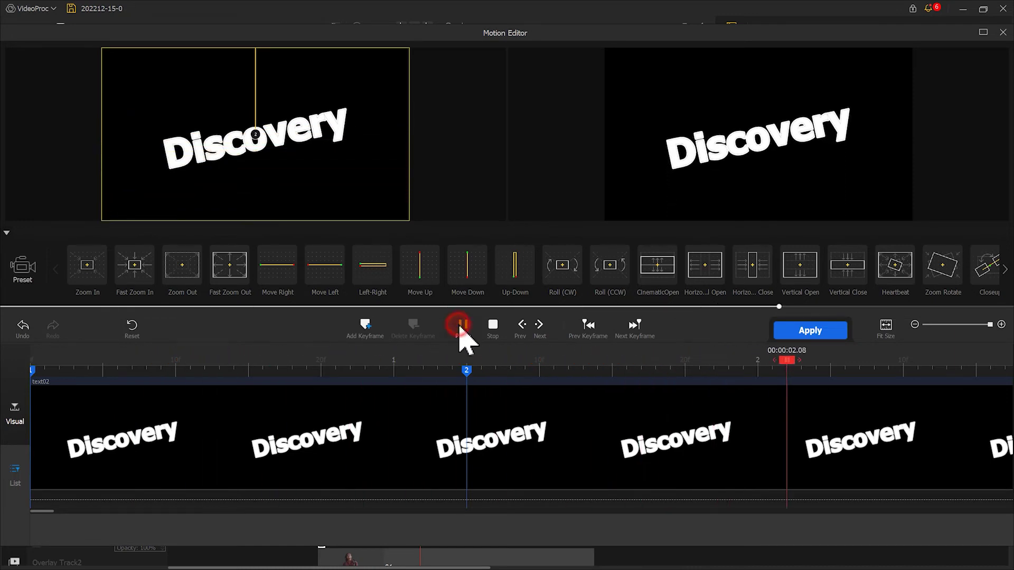
{"action": "left_click", "coordinate": [461, 325]}
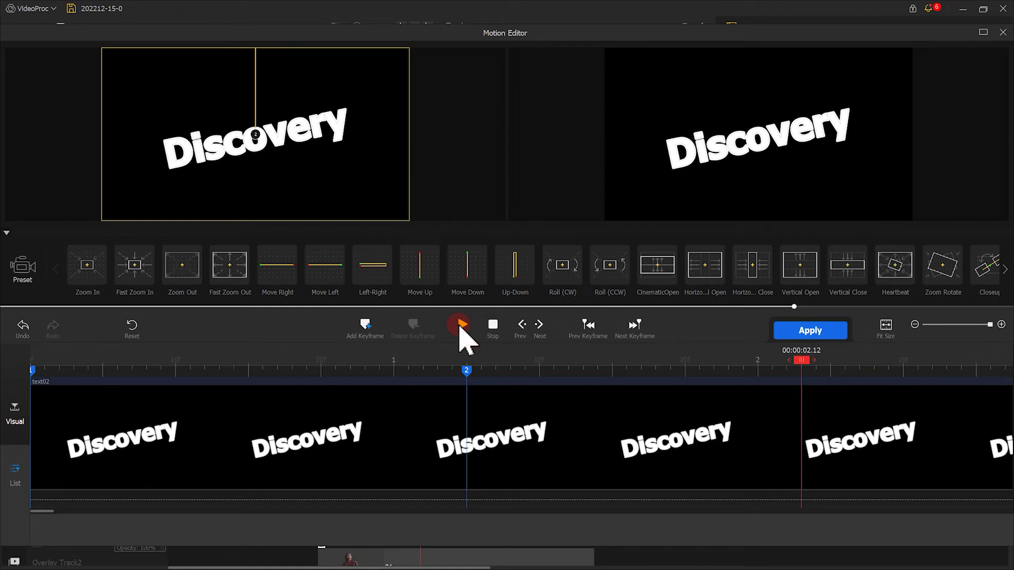
- Set the 1.20 s keyframe to Speed Down and apply the motion
{"action": "left_click", "coordinate": [467, 370]}
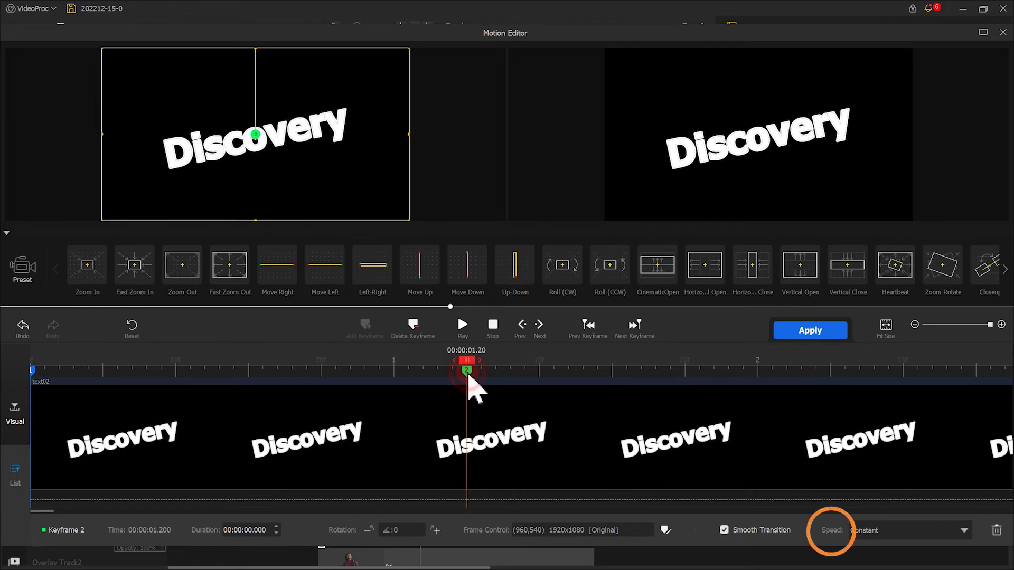
{"action": "left_click", "coordinate": [887, 530]}
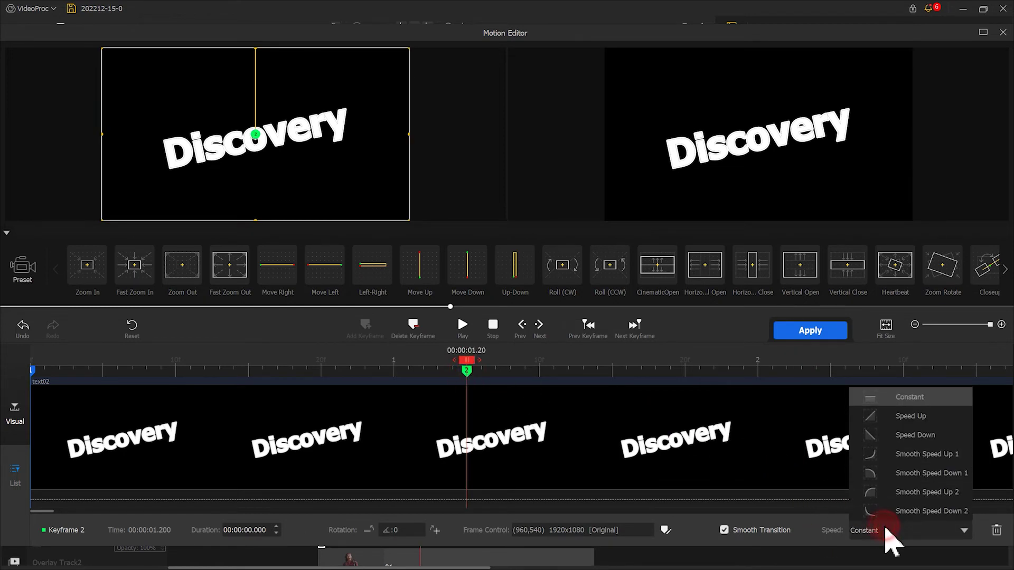
{"action": "left_click", "coordinate": [923, 434]}
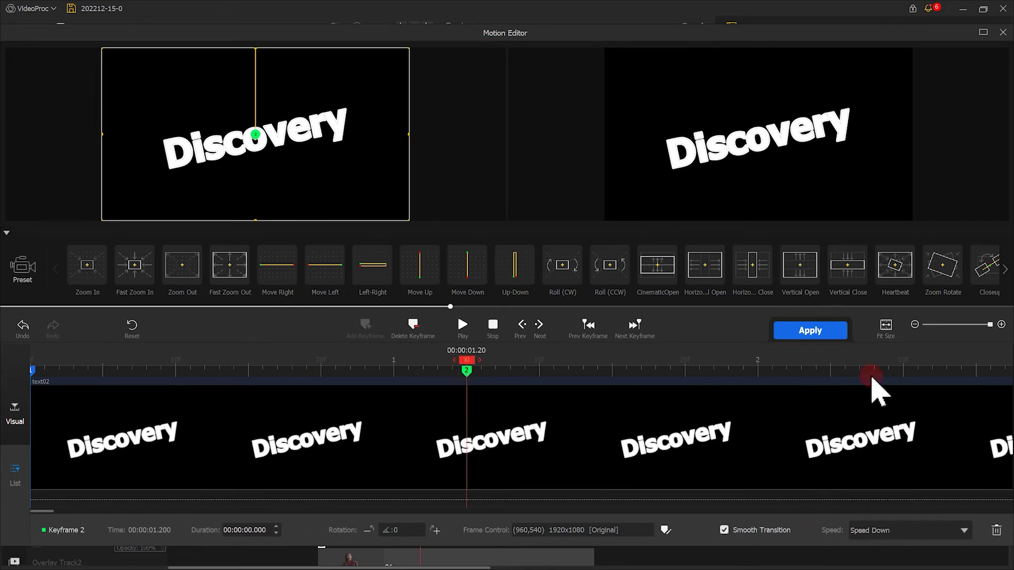
{"action": "left_click", "coordinate": [809, 330]}
{"action": "scroll", "coordinate": [106, 491], "scroll_direction": "down", "scroll_amount": 3}
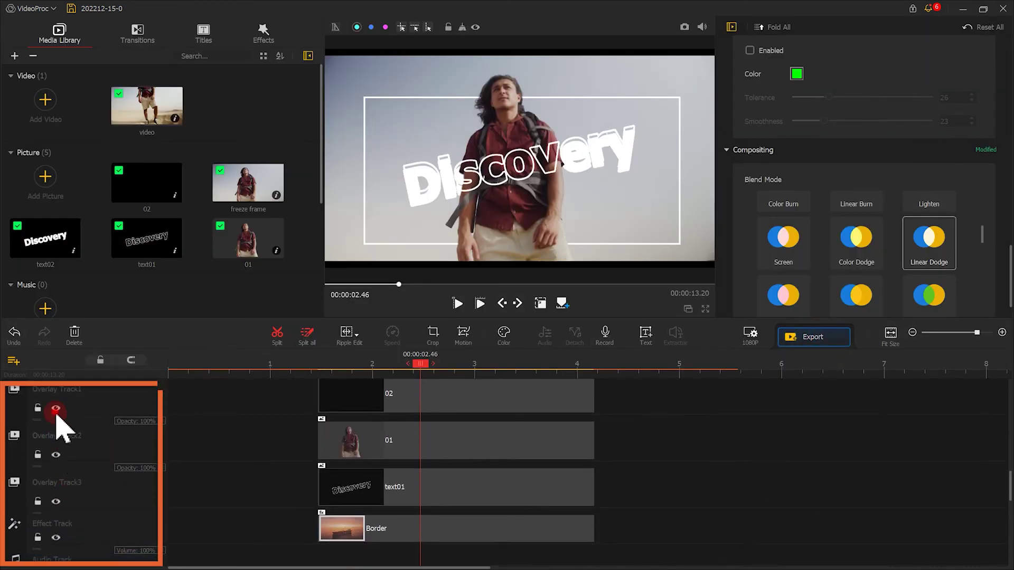
- Hide Overlay Track1 and Overlay Track3, keeping 01 visible, and replay the rising Discovery text
{"action": "left_click", "coordinate": [55, 408]}
{"action": "left_click", "coordinate": [56, 455]}
{"action": "left_click", "coordinate": [56, 501]}
{"action": "scroll", "coordinate": [57, 504], "scroll_direction": "up", "scroll_amount": 1}
{"action": "left_click", "coordinate": [55, 511]}
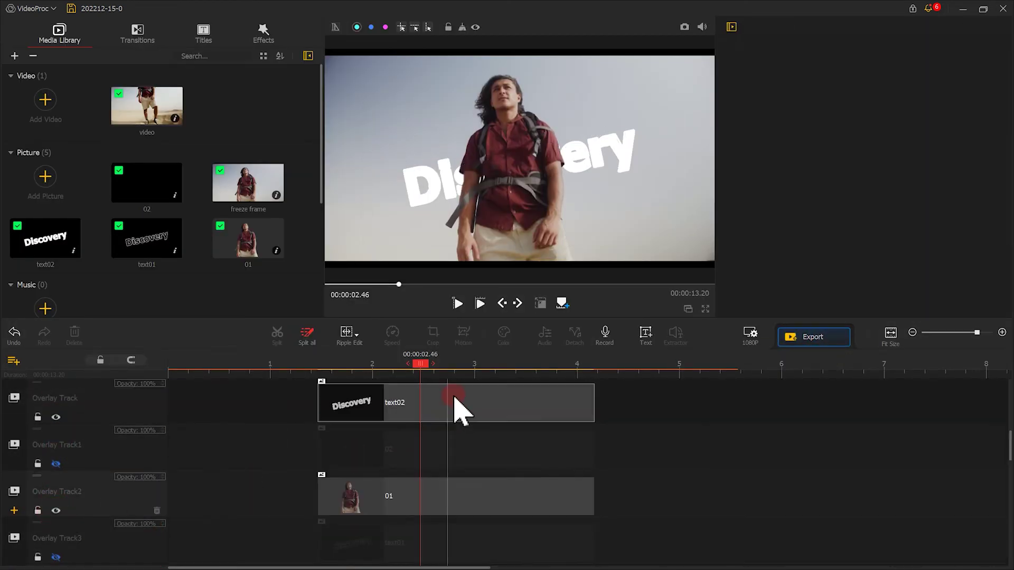
{"action": "left_click_drag", "start_coordinate": [417, 363], "coordinate": [256, 364]}
{"action": "left_click", "coordinate": [456, 306]}
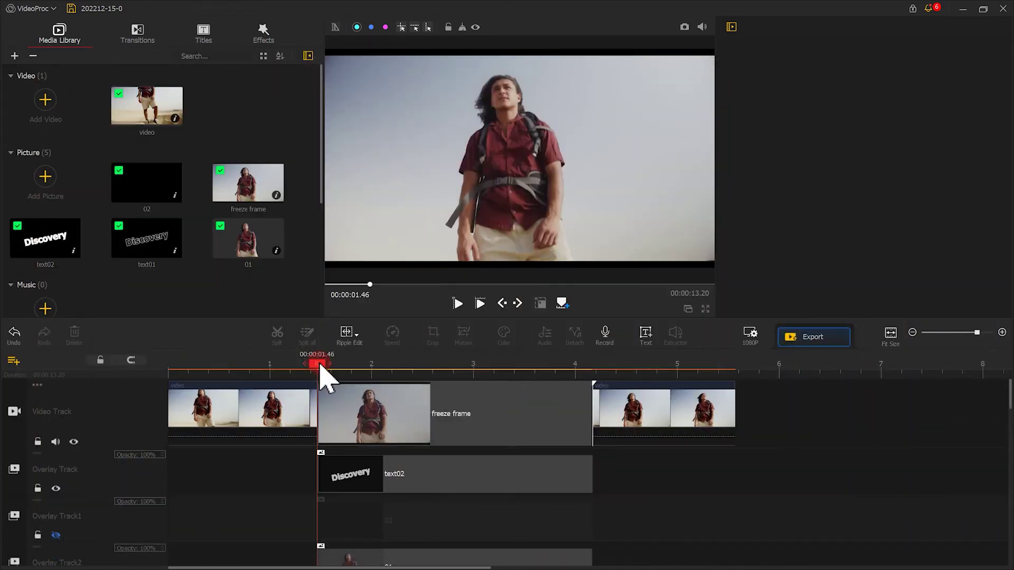
- Unhide the text01 track and select text01 where the Discovery text lands
{"action": "left_click_drag", "start_coordinate": [317, 369], "coordinate": [455, 381]}
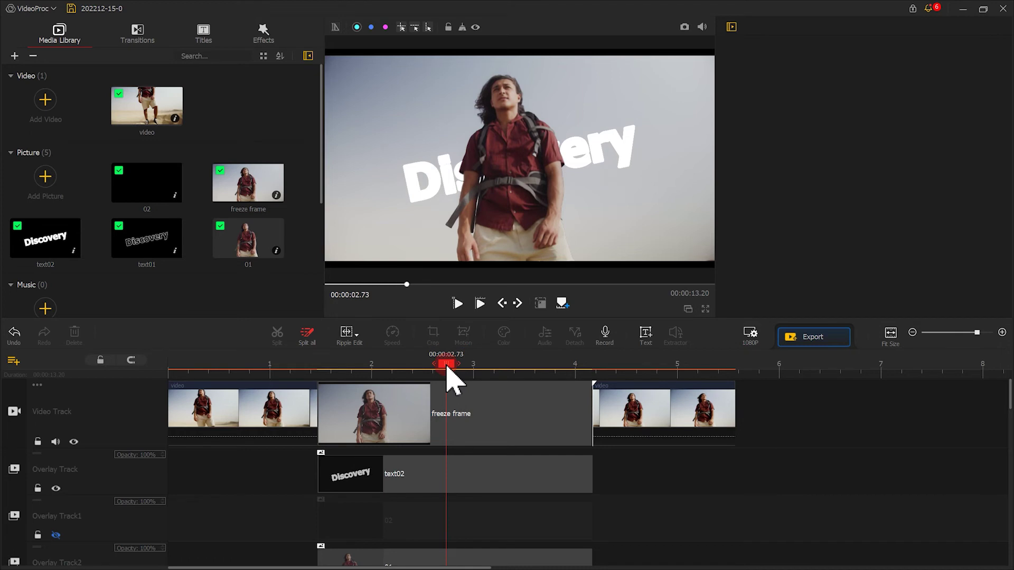
{"action": "scroll", "coordinate": [453, 438], "scroll_direction": "down", "scroll_amount": 5}
{"action": "left_click", "coordinate": [86, 472]}
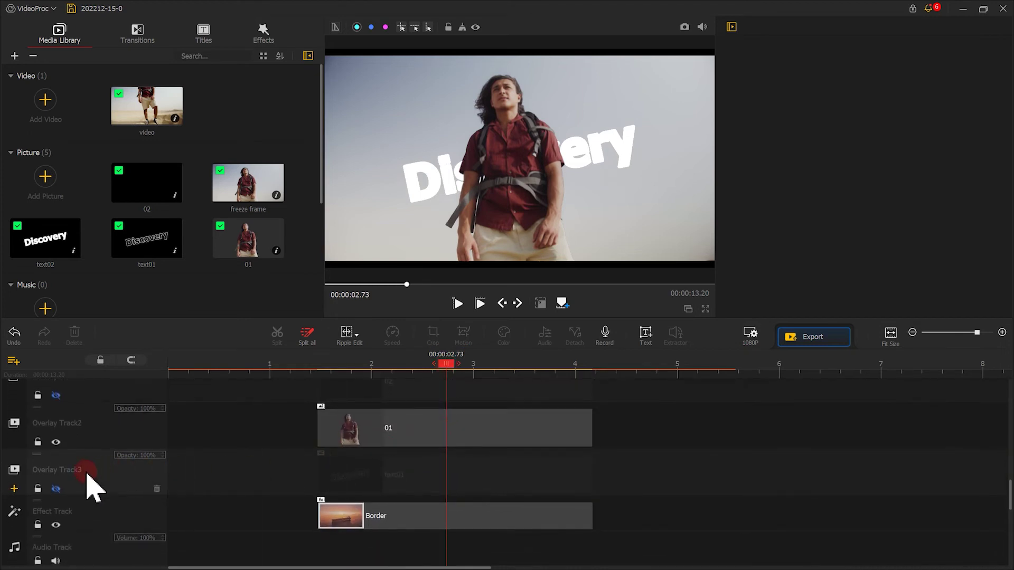
{"action": "left_click", "coordinate": [55, 488]}
{"action": "left_click", "coordinate": [443, 471]}
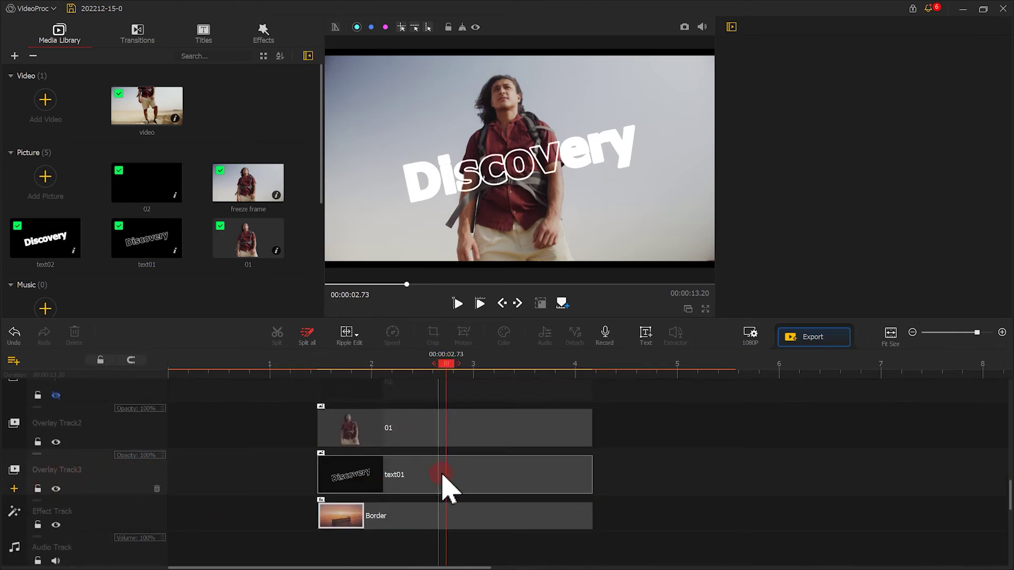
- Split text01 at several frames between about 2.73 and 3.00 seconds
{"action": "left_click", "coordinate": [275, 337]}
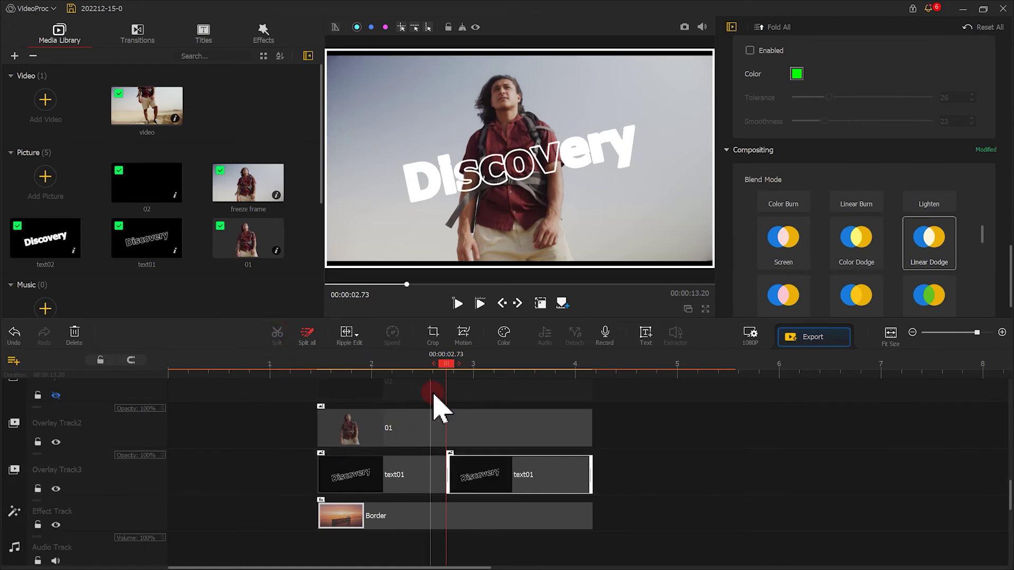
{"action": "left_click_drag", "start_coordinate": [472, 375], "coordinate": [735, 396]}
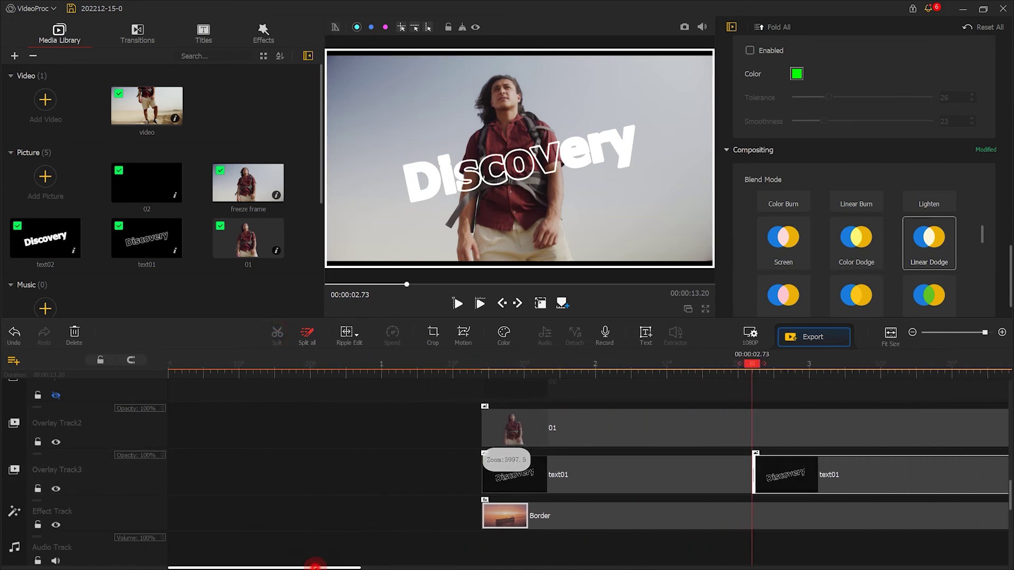
{"action": "left_click_drag", "start_coordinate": [316, 566], "coordinate": [394, 564]}
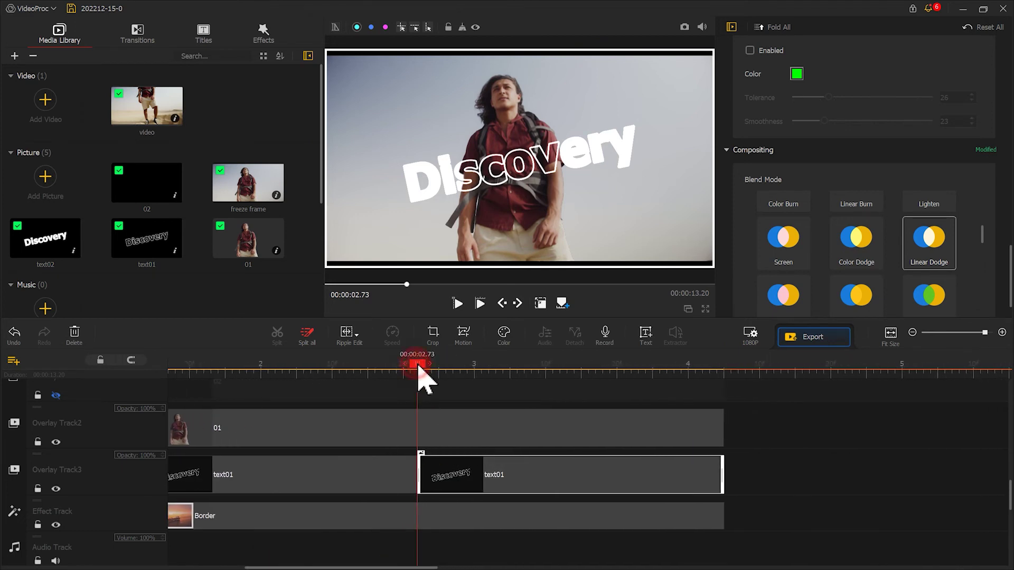
{"action": "left_click", "coordinate": [277, 336]}
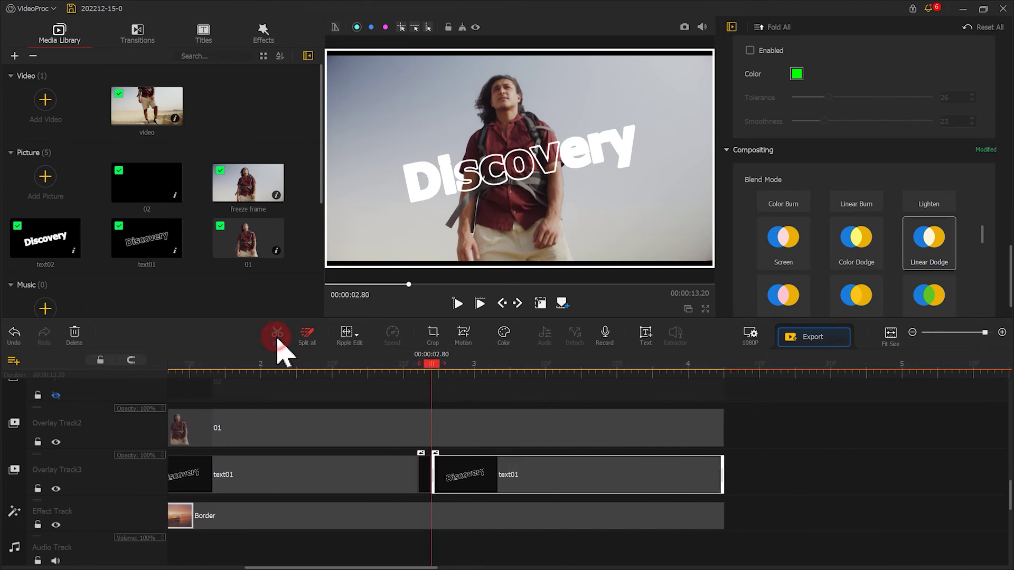
{"action": "left_click_drag", "start_coordinate": [433, 364], "coordinate": [445, 363]}
{"action": "left_click", "coordinate": [278, 335]}
{"action": "left_click", "coordinate": [452, 363]}
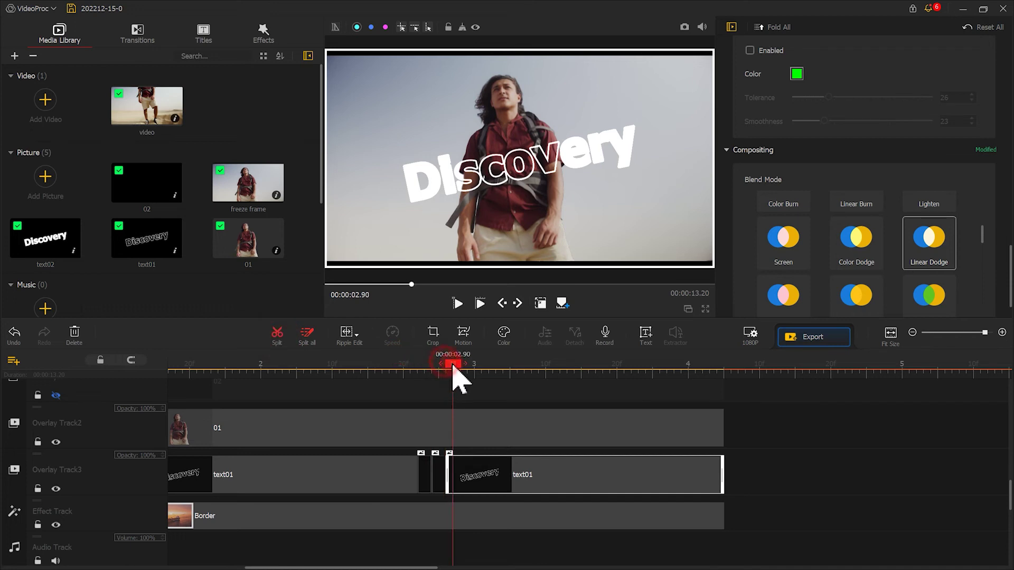
{"action": "left_click", "coordinate": [311, 337]}
{"action": "left_click", "coordinate": [469, 364]}
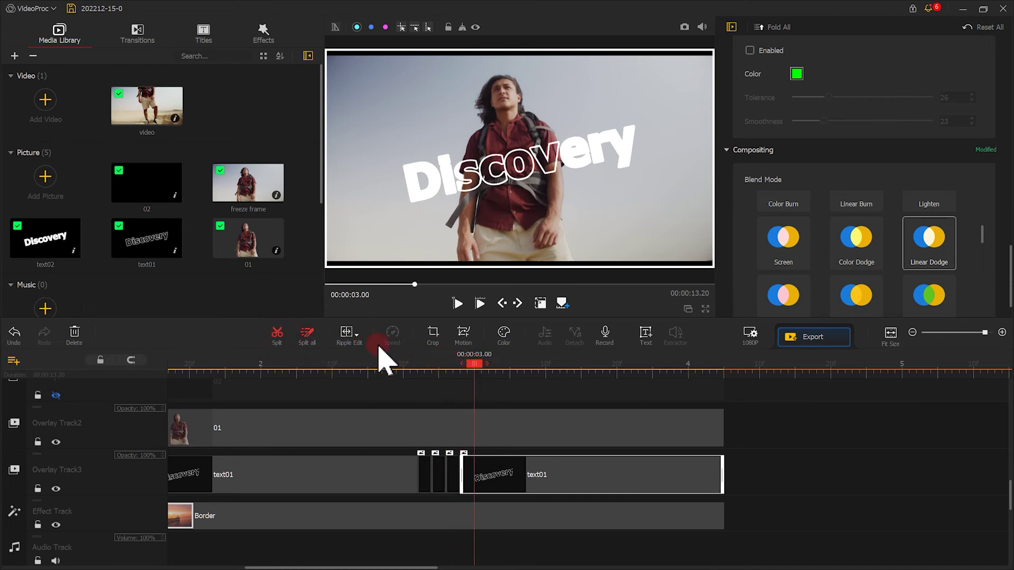
{"action": "left_click", "coordinate": [281, 340]}
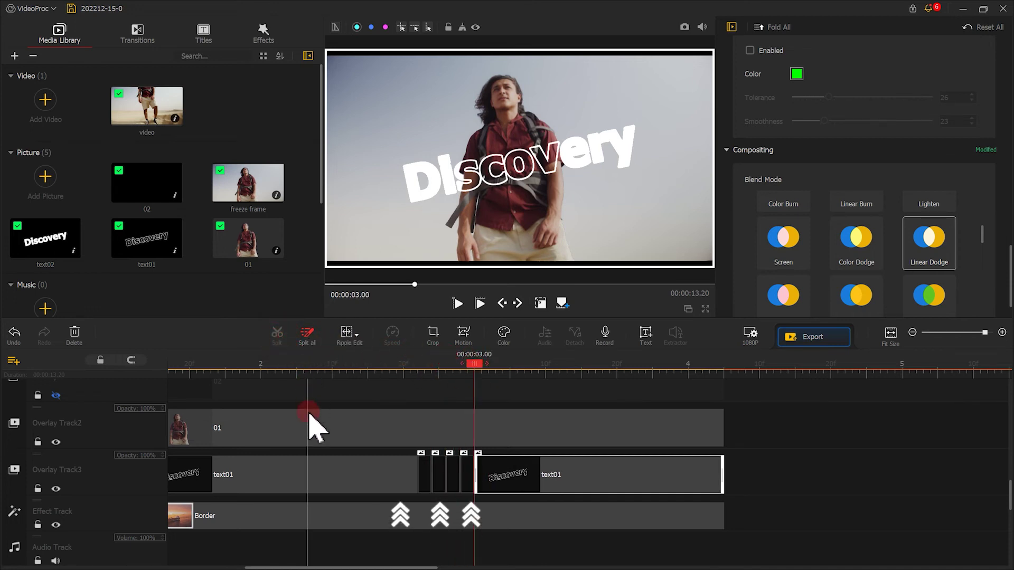
- Delete text01's opening part and two short pieces, leaving 02.73–02.80, 02.86–02.93 and 03.00–04.16
{"action": "left_click", "coordinate": [296, 478]}
{"action": "left_click", "coordinate": [75, 338]}
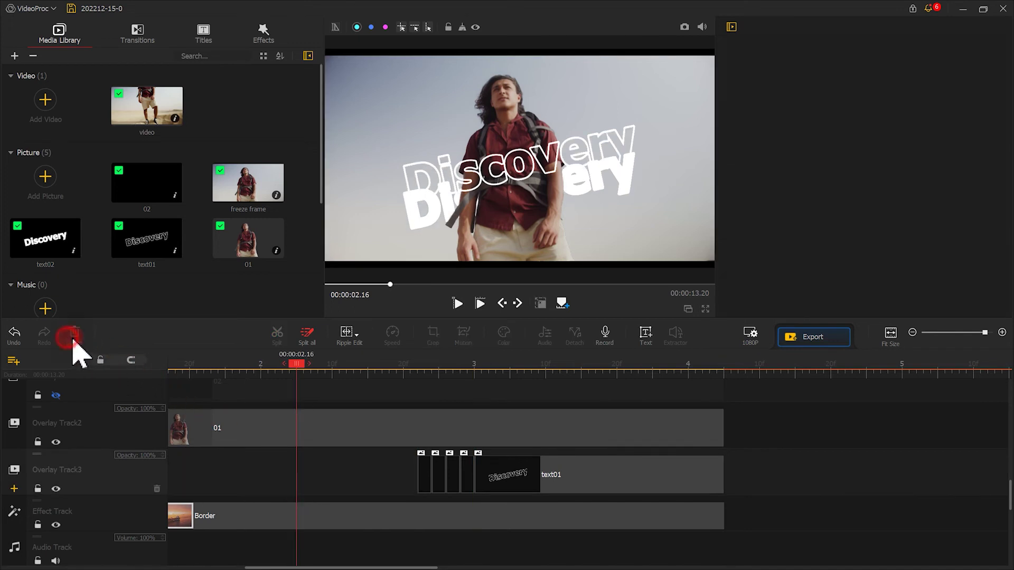
{"action": "left_click", "coordinate": [438, 474]}
{"action": "left_click", "coordinate": [75, 334]}
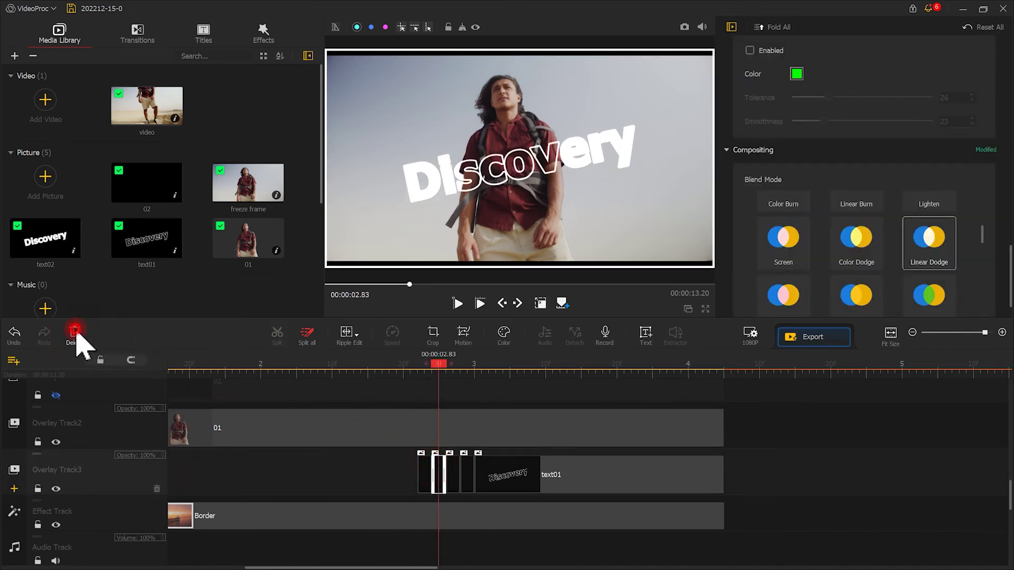
{"action": "left_click", "coordinate": [467, 474]}
{"action": "left_click", "coordinate": [74, 334]}
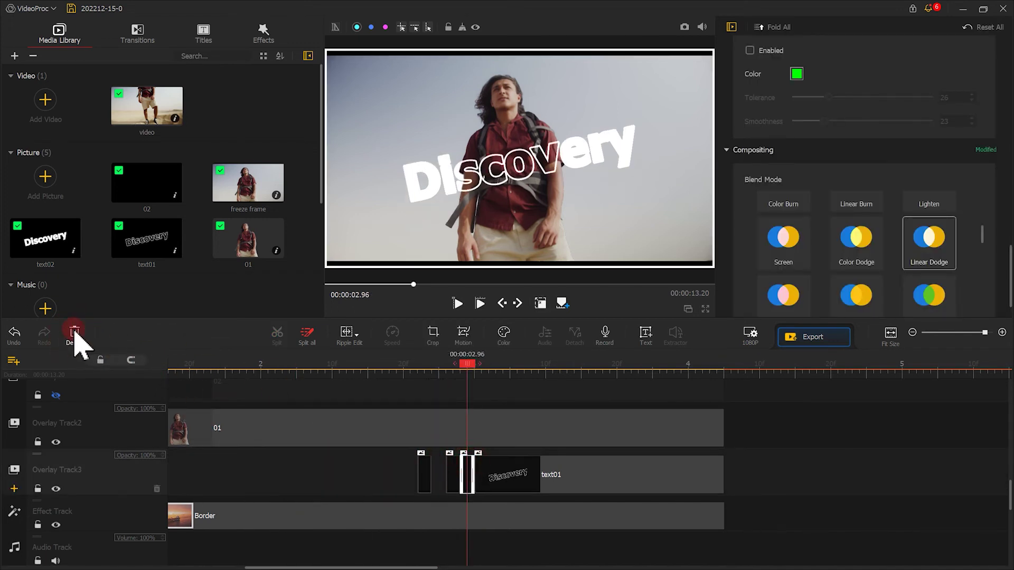
- Rewind to 2.33 seconds and play back the flickering text
{"action": "left_click", "coordinate": [469, 512]}
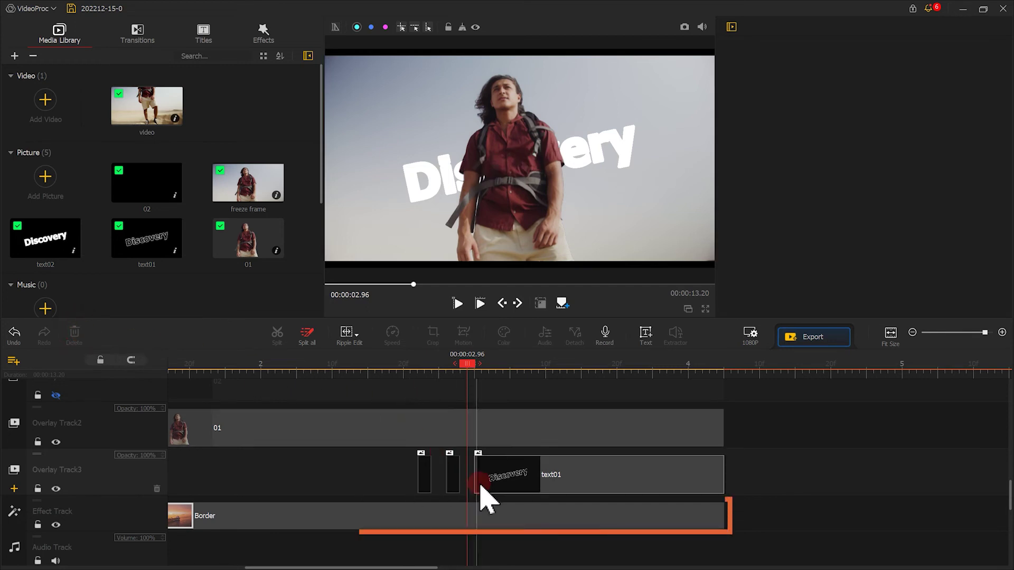
{"action": "scroll", "coordinate": [882, 182], "scroll_direction": "down", "scroll_amount": 10}
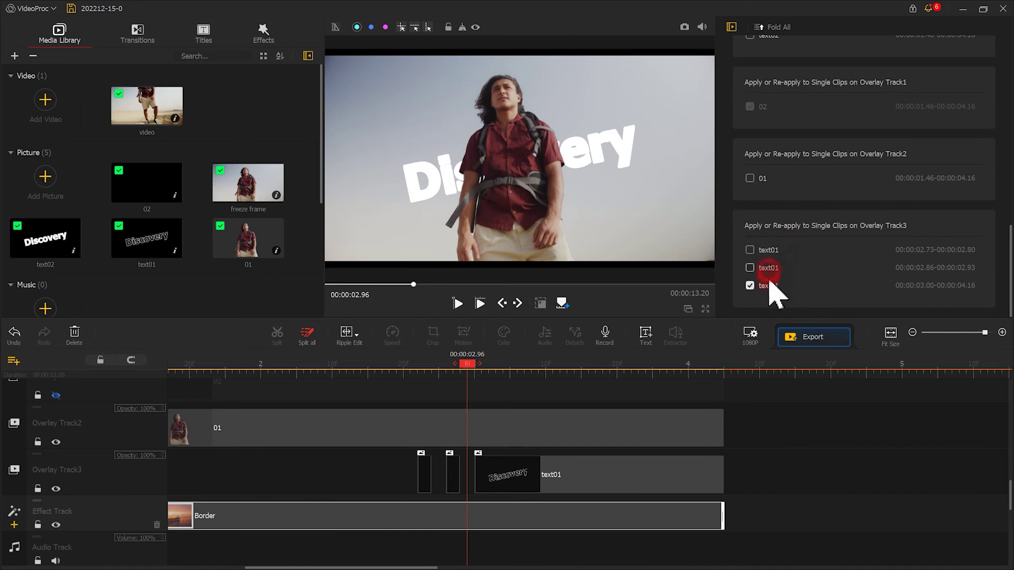
{"action": "left_click_drag", "start_coordinate": [475, 364], "coordinate": [333, 364]}
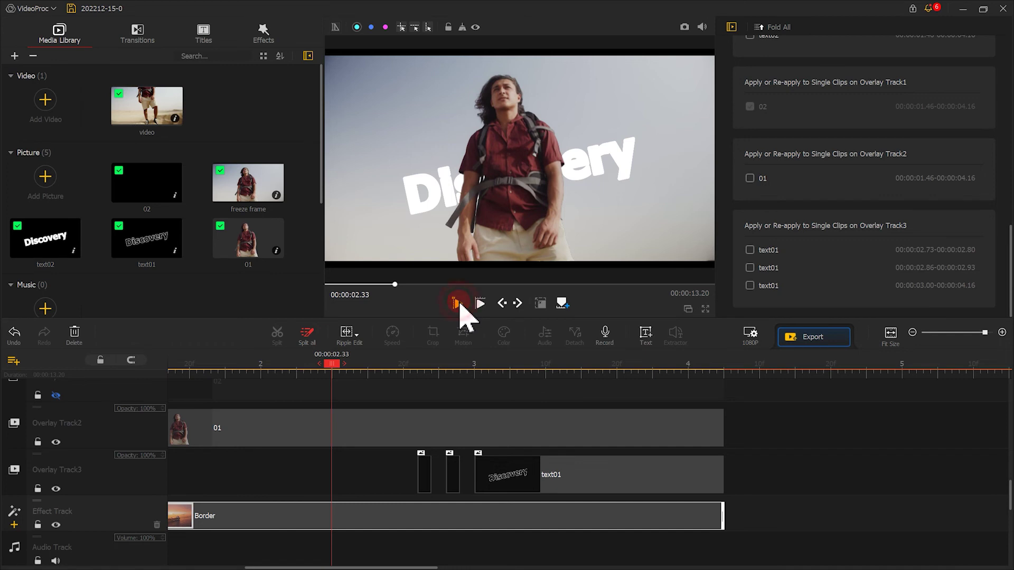
{"action": "left_click", "coordinate": [457, 304]}
{"action": "left_click", "coordinate": [412, 303]}
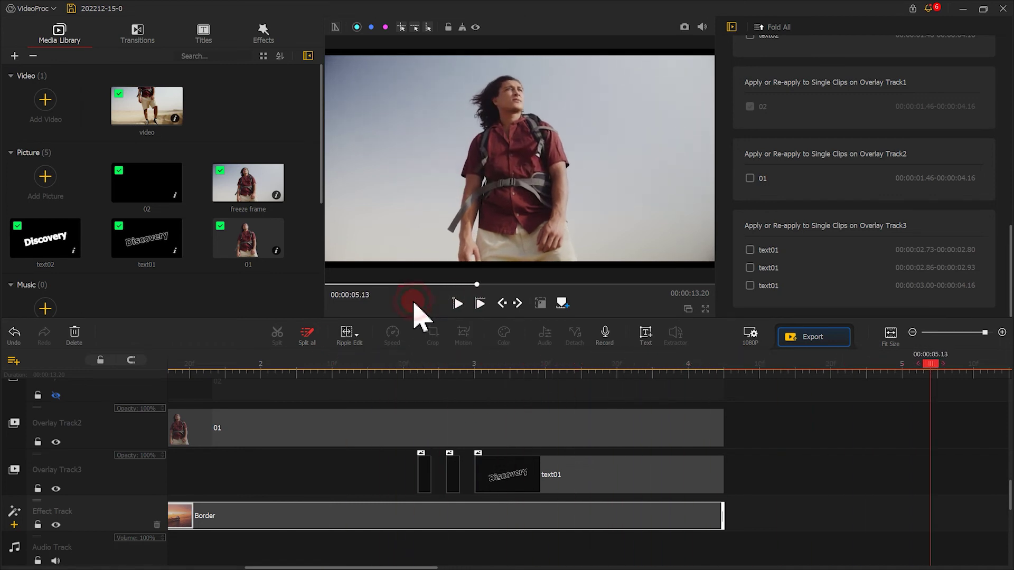
- Unhide Overlay Track1 and select border clip 02 at 2.73 seconds
{"action": "scroll", "coordinate": [430, 486], "scroll_direction": "up", "scroll_amount": 3}
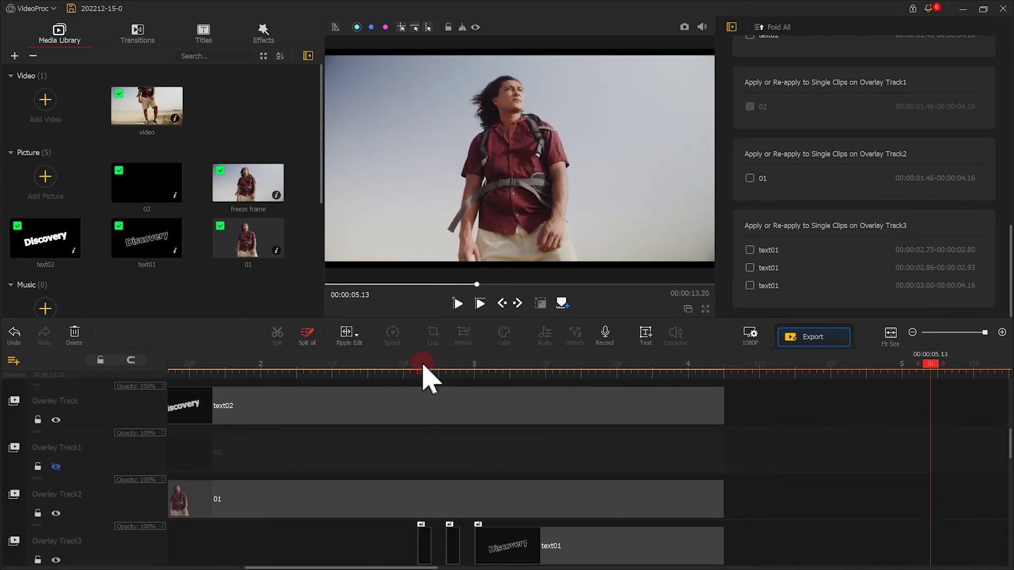
{"action": "left_click", "coordinate": [421, 364]}
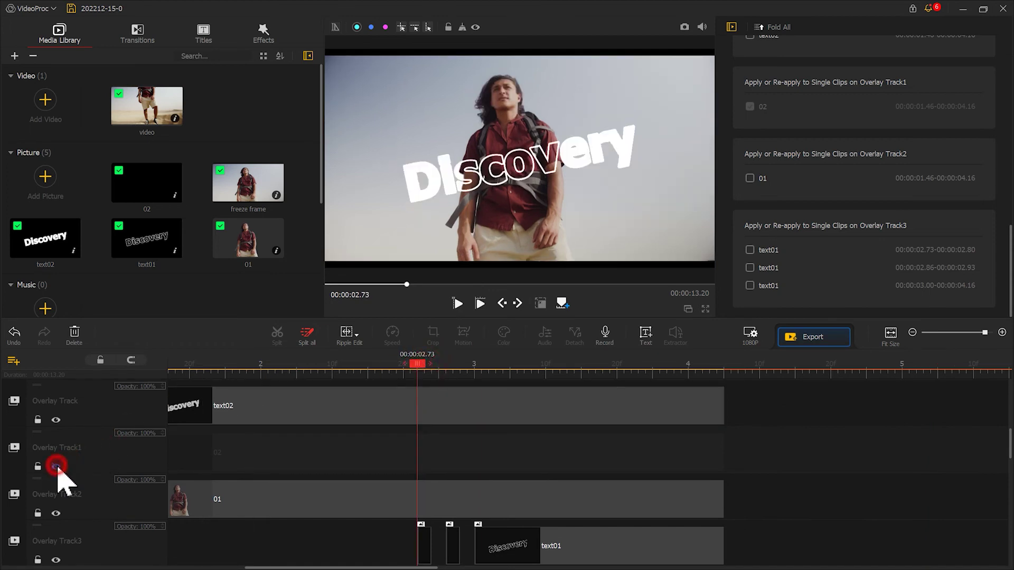
{"action": "left_click", "coordinate": [56, 466]}
{"action": "left_click", "coordinate": [418, 467]}
- Split clip 02 at several frames between 2.73 and 3 seconds
{"action": "left_click", "coordinate": [277, 334]}
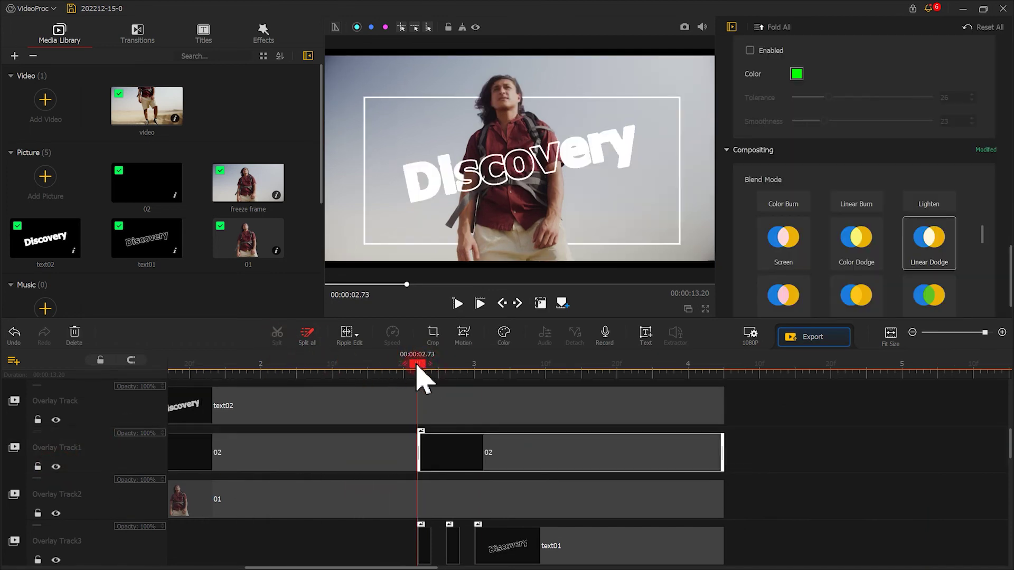
{"action": "left_click_drag", "start_coordinate": [417, 364], "coordinate": [432, 365]}
{"action": "left_click", "coordinate": [285, 341]}
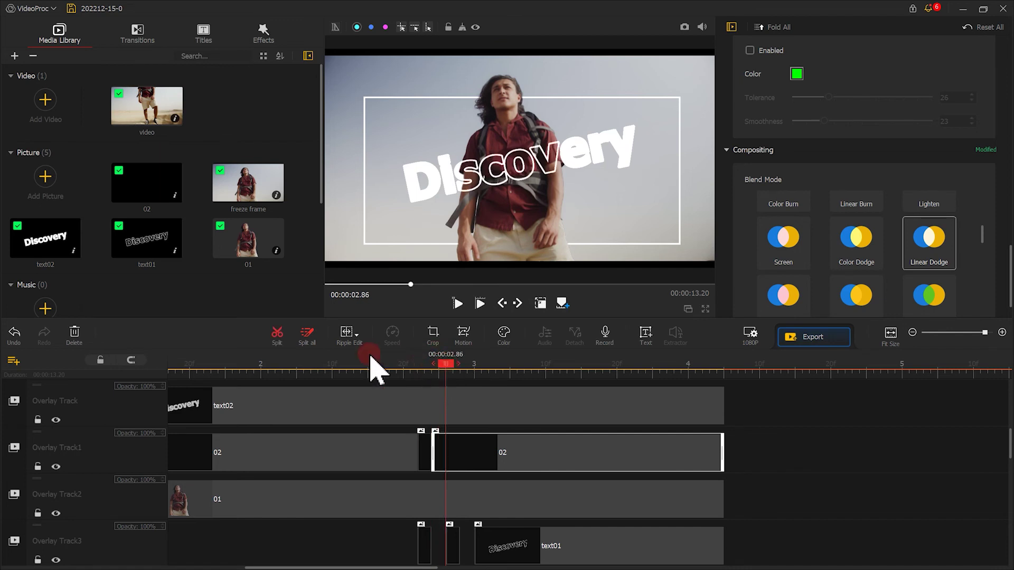
{"action": "left_click", "coordinate": [271, 340]}
{"action": "left_click_drag", "start_coordinate": [449, 369], "coordinate": [474, 366]}
{"action": "left_click", "coordinate": [276, 333]}
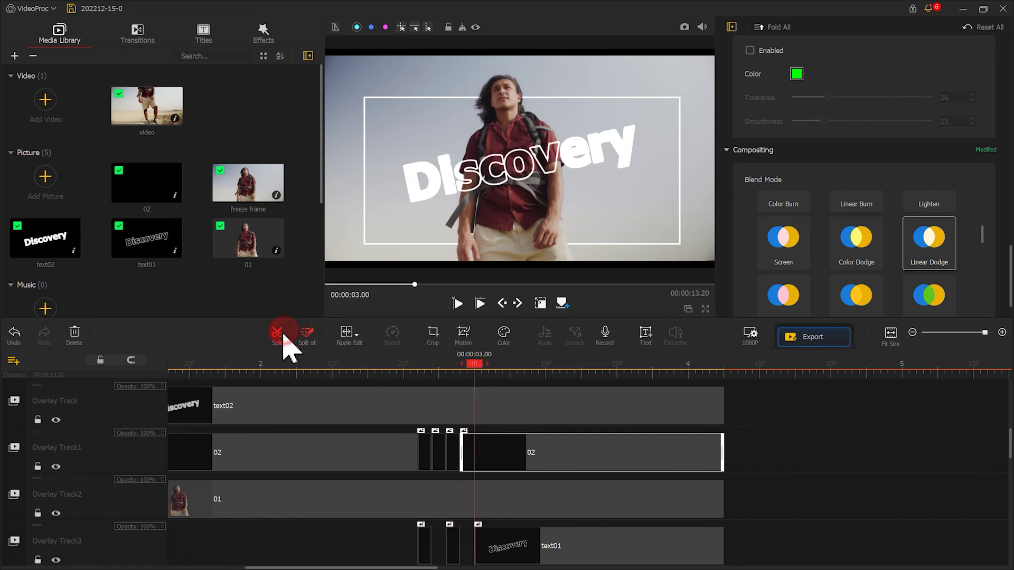
{"action": "left_click", "coordinate": [277, 334]}
{"action": "key", "text": "Left"}
- Delete clip 02's opening part and alternating short pieces, then play back the flicker
{"action": "left_click", "coordinate": [84, 339]}
{"action": "left_click", "coordinate": [438, 451]}
{"action": "left_click", "coordinate": [84, 340]}
{"action": "left_click", "coordinate": [326, 414]}
{"action": "left_click", "coordinate": [235, 407]}
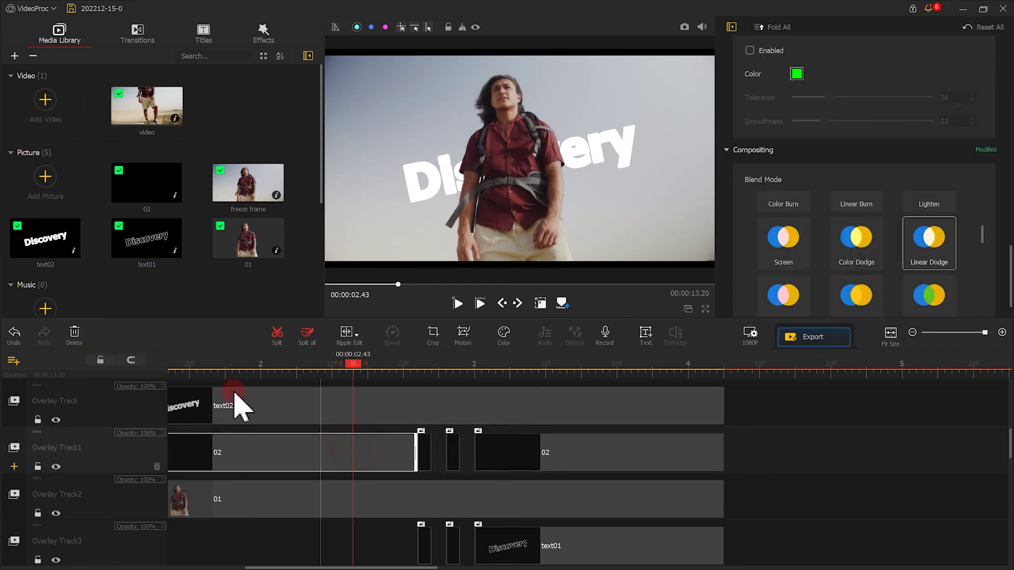
{"action": "left_click", "coordinate": [79, 339]}
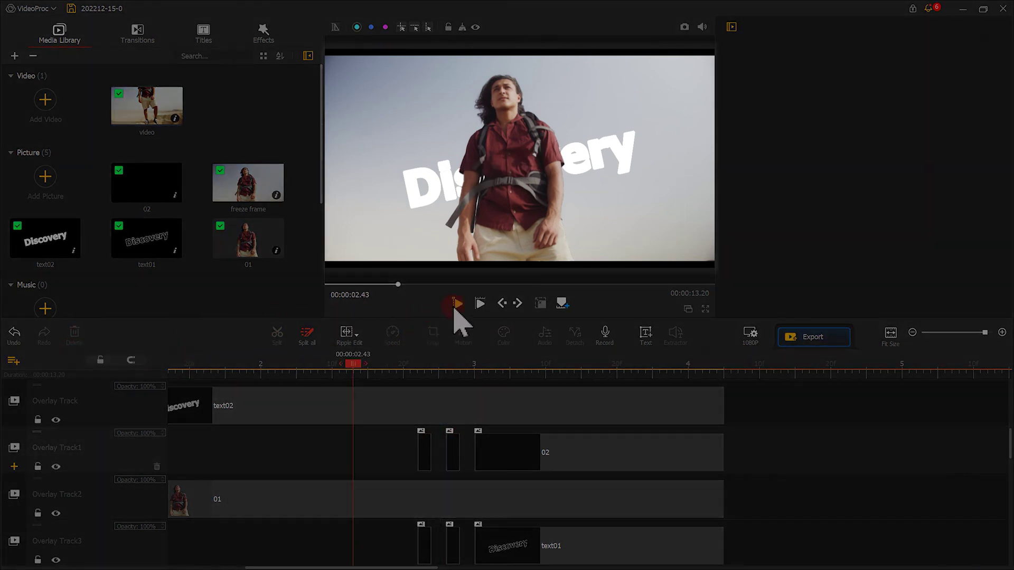
{"action": "left_click", "coordinate": [457, 303]}
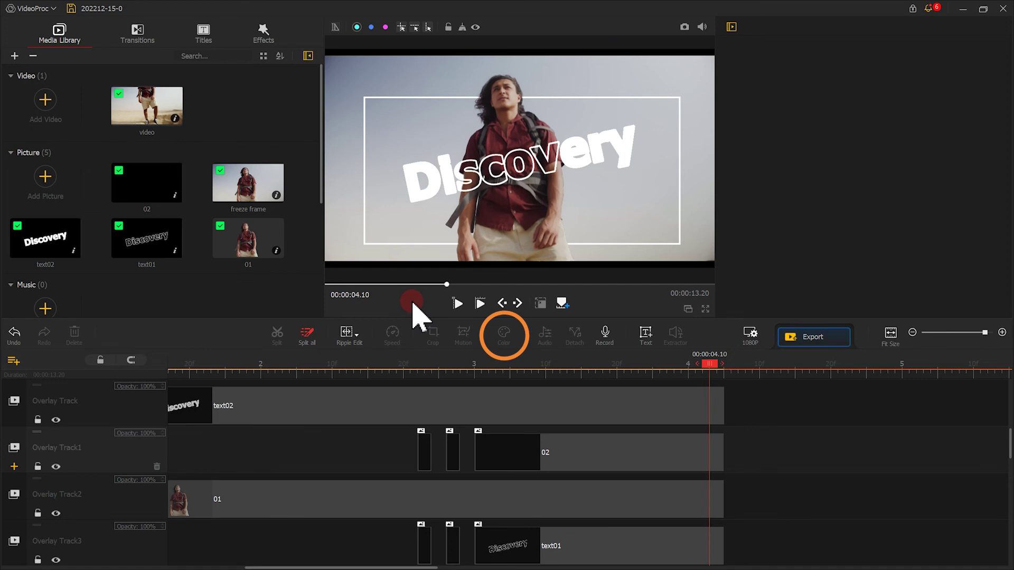
- Grade the freeze frame clip with temperature −26.34 and blacks −20, adjusting its shadows
{"action": "scroll", "coordinate": [464, 407], "scroll_direction": "up", "scroll_amount": 2}
{"action": "left_click", "coordinate": [487, 424]}
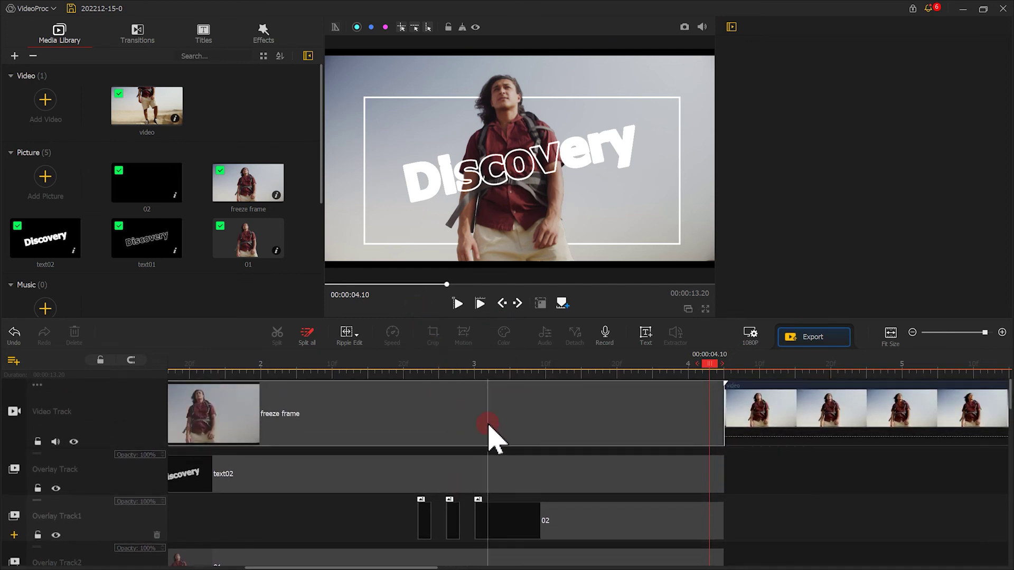
{"action": "left_click", "coordinate": [505, 334]}
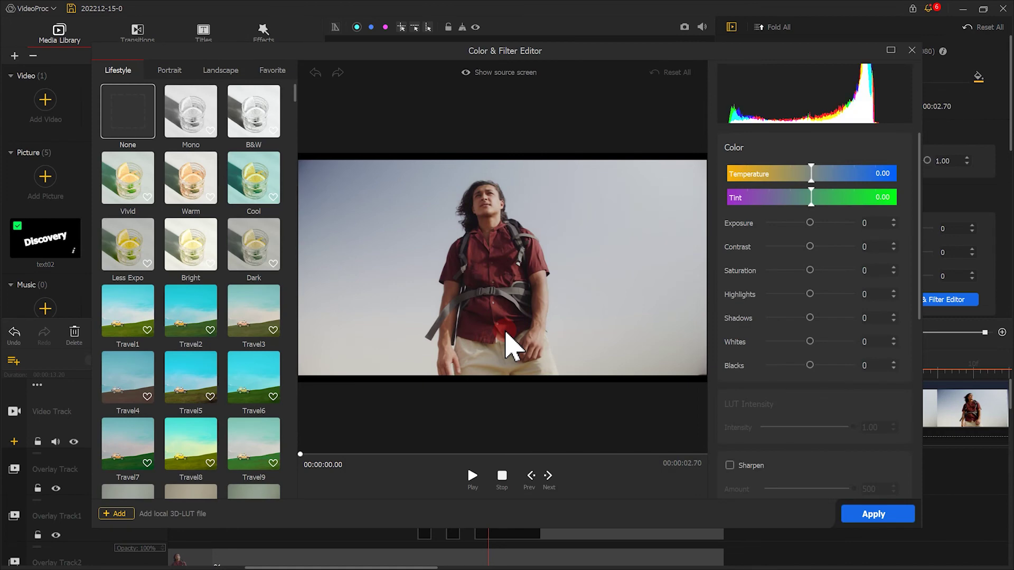
{"action": "left_click_drag", "start_coordinate": [812, 181], "coordinate": [790, 181]}
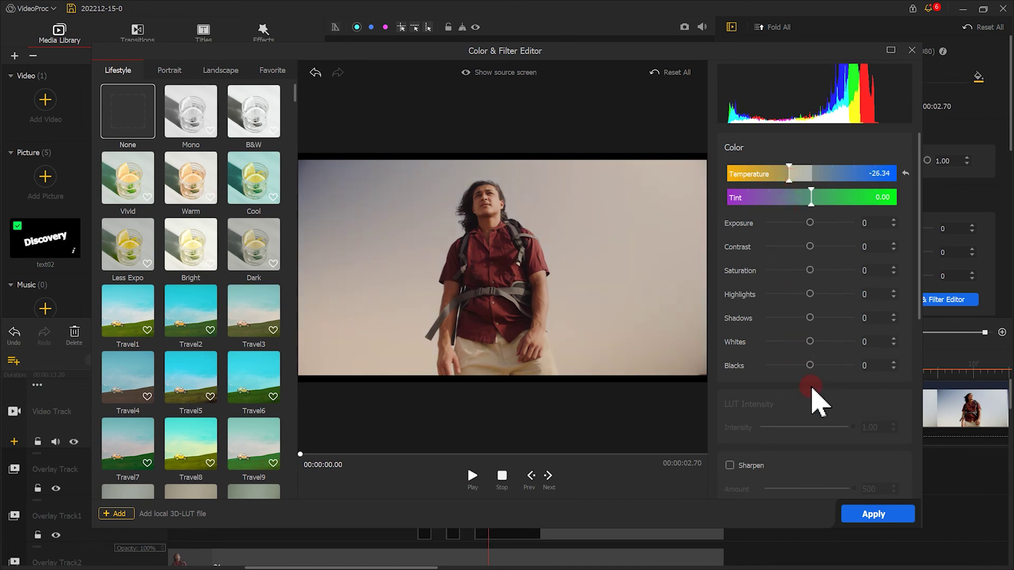
{"action": "left_click_drag", "start_coordinate": [812, 368], "coordinate": [803, 317]}
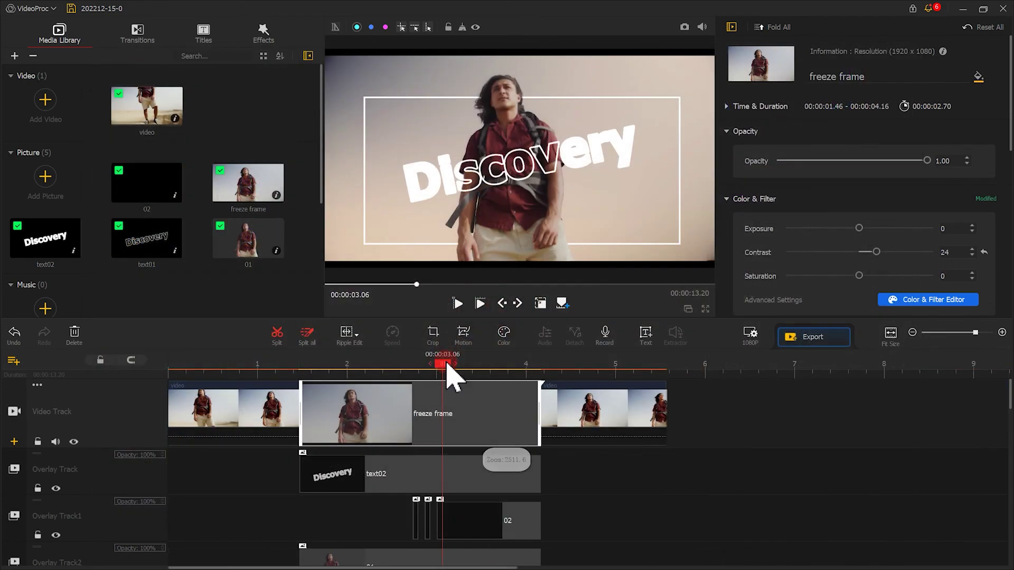
{"action": "left_click_drag", "start_coordinate": [444, 361], "coordinate": [257, 364]}
{"action": "left_click", "coordinate": [457, 304]}
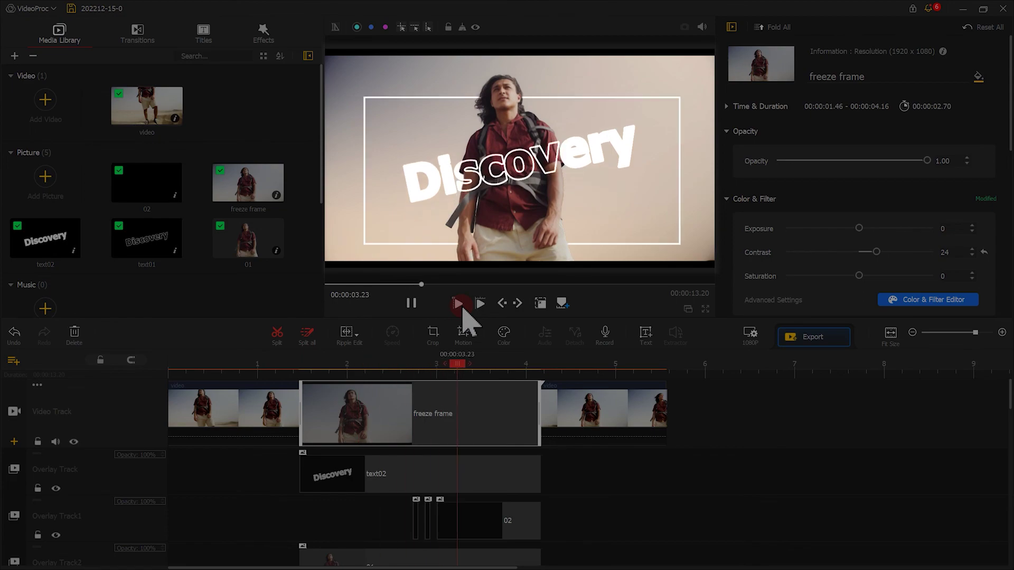
{"action": "left_click", "coordinate": [411, 302]}
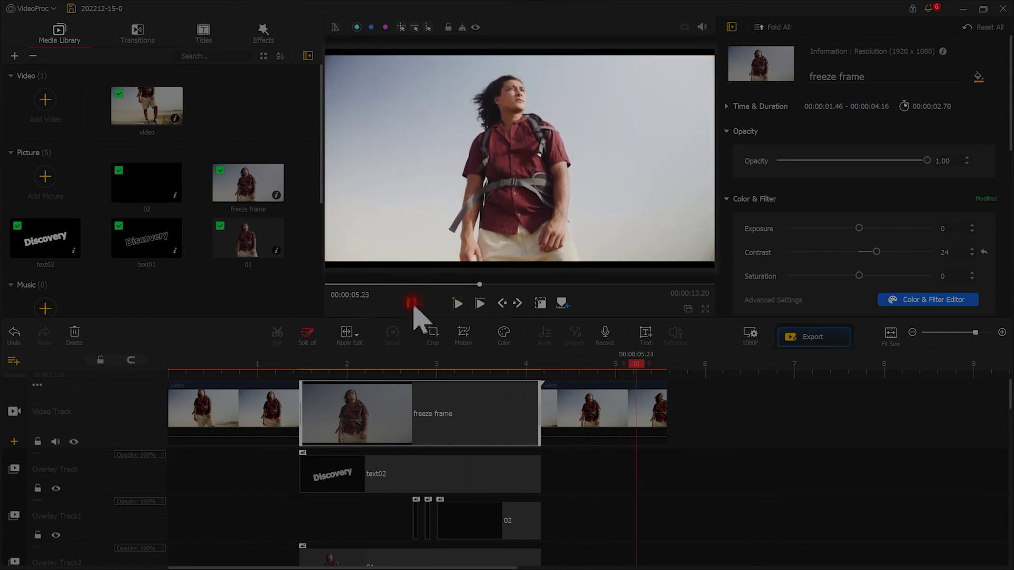